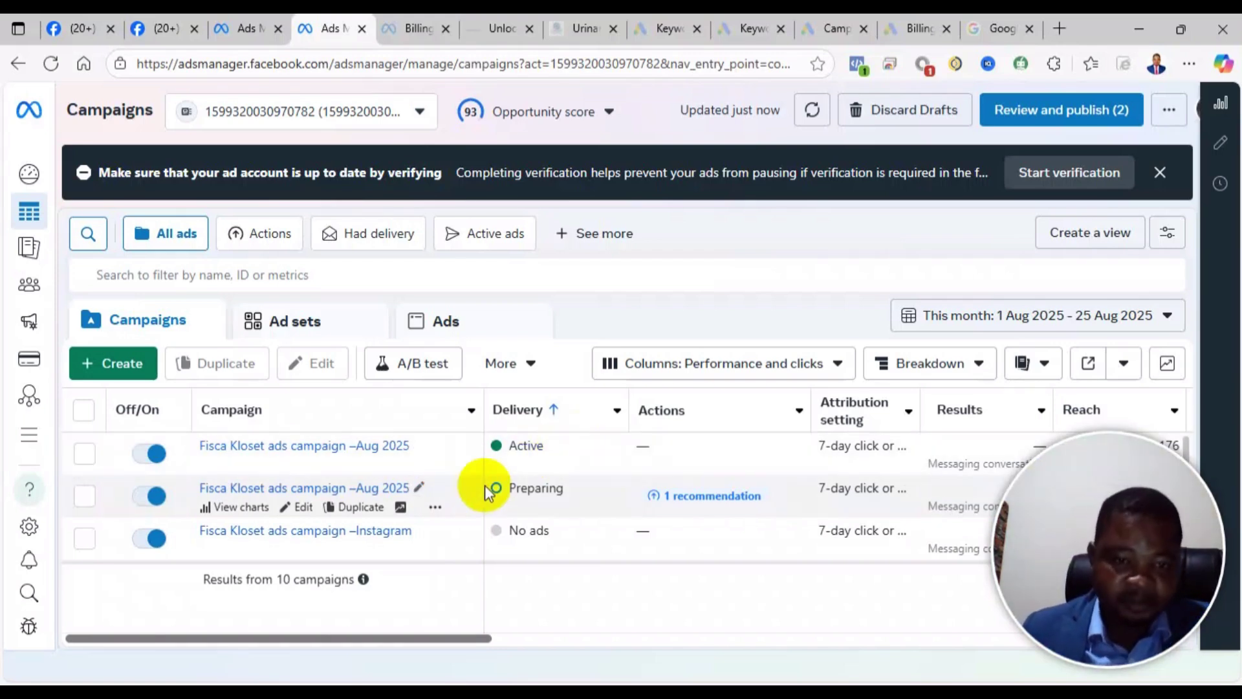
Step: Scroll the campaigns table right to see Reach (176), Frequency (9.63), Amount spent, Ends and Impressions
drag(1092, 490, 103, 115)
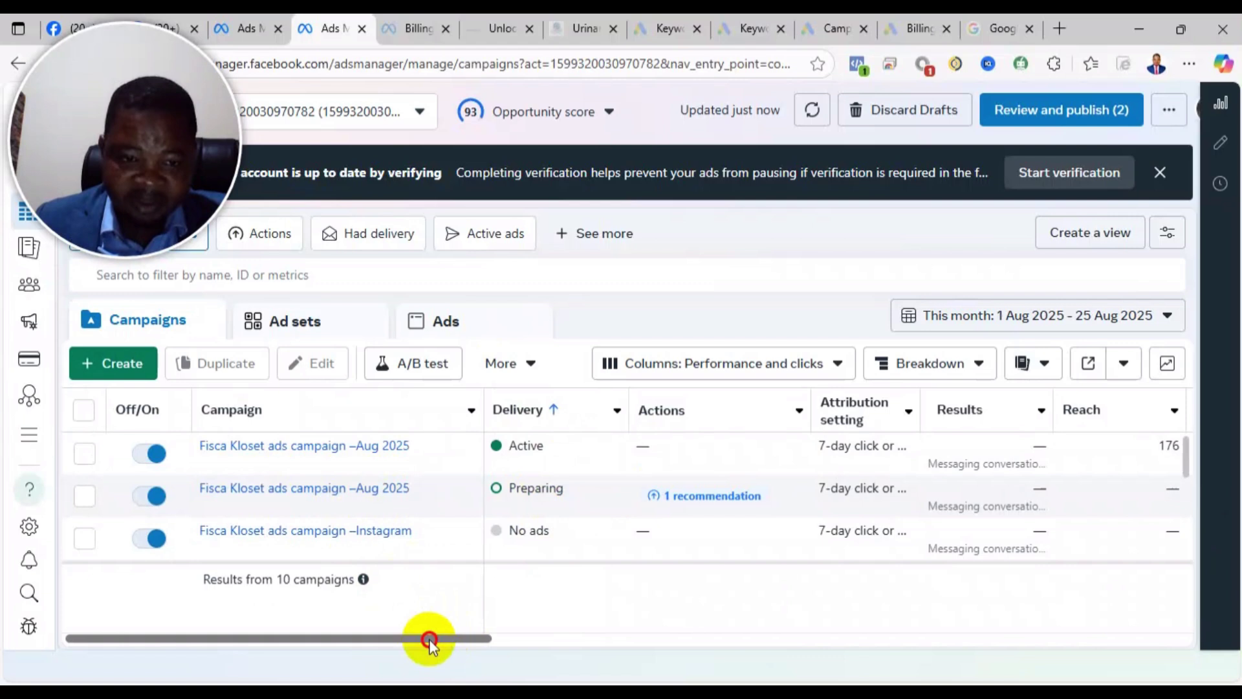
mouse_move(429, 641)
mouse_down()
mouse_move(457, 639)
mouse_move(432, 631)
mouse_up()
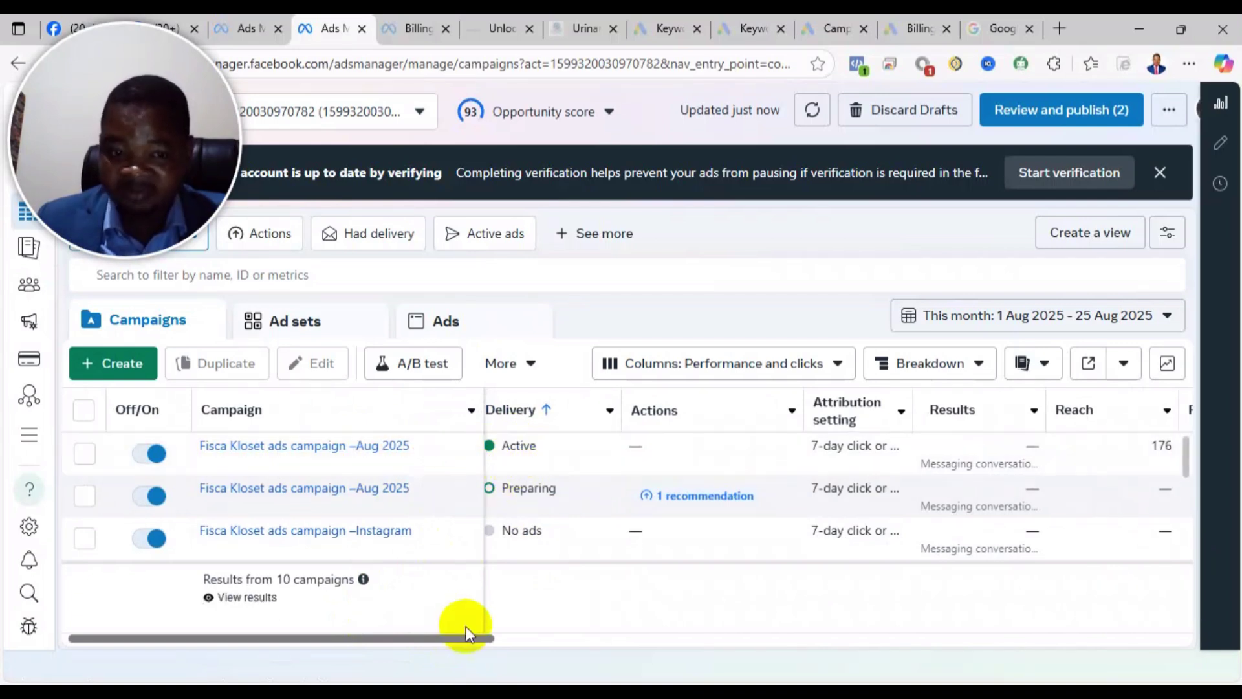
drag(469, 643, 542, 642)
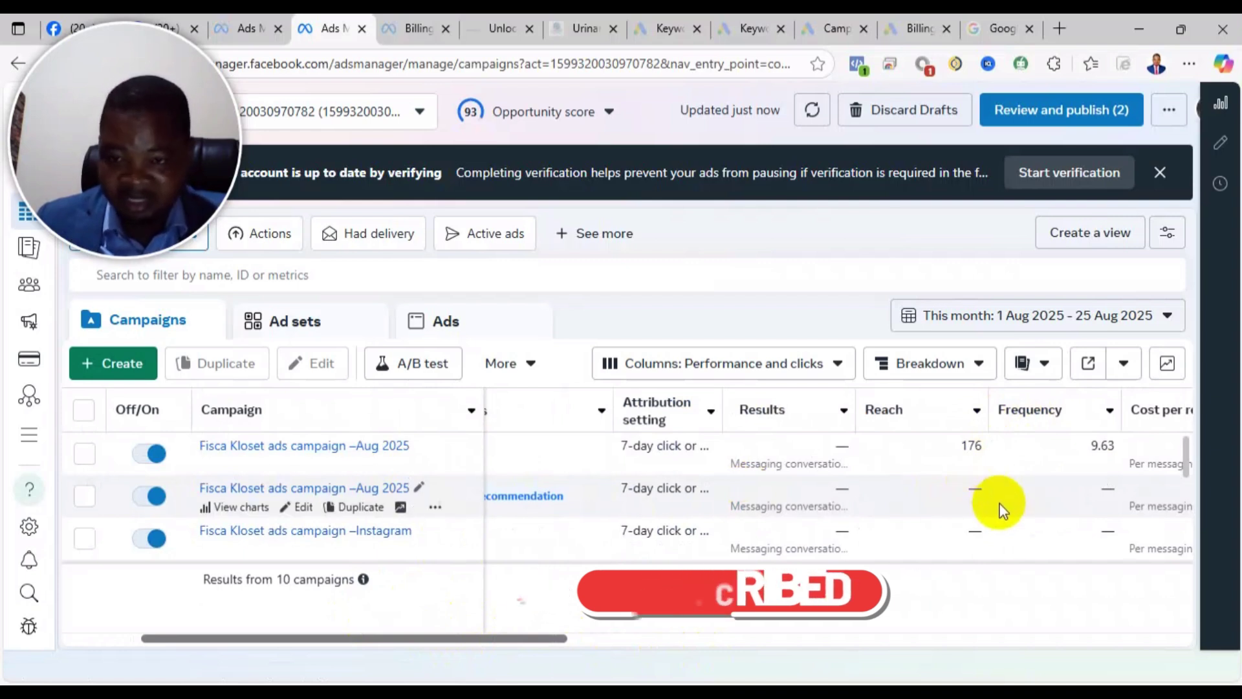
Step: Return to the Delivery column and read the second Aug 2025 campaign's Preparing status card
drag(555, 638, 415, 615)
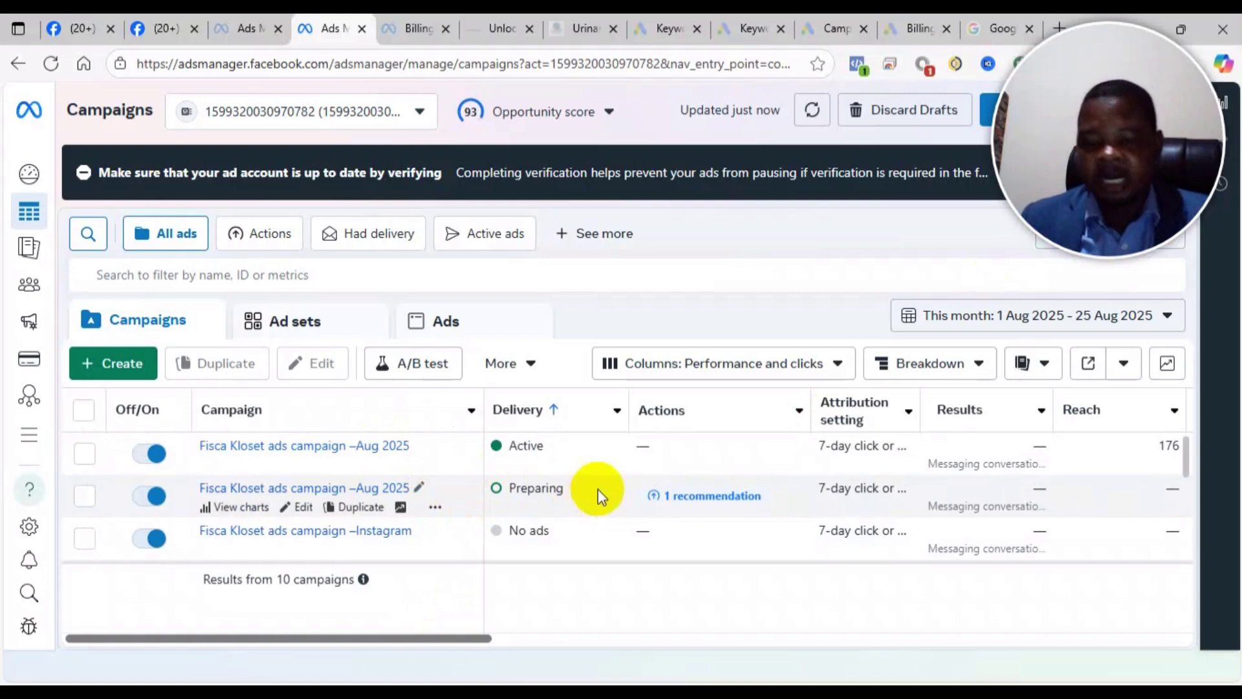
mouse_move(561, 495)
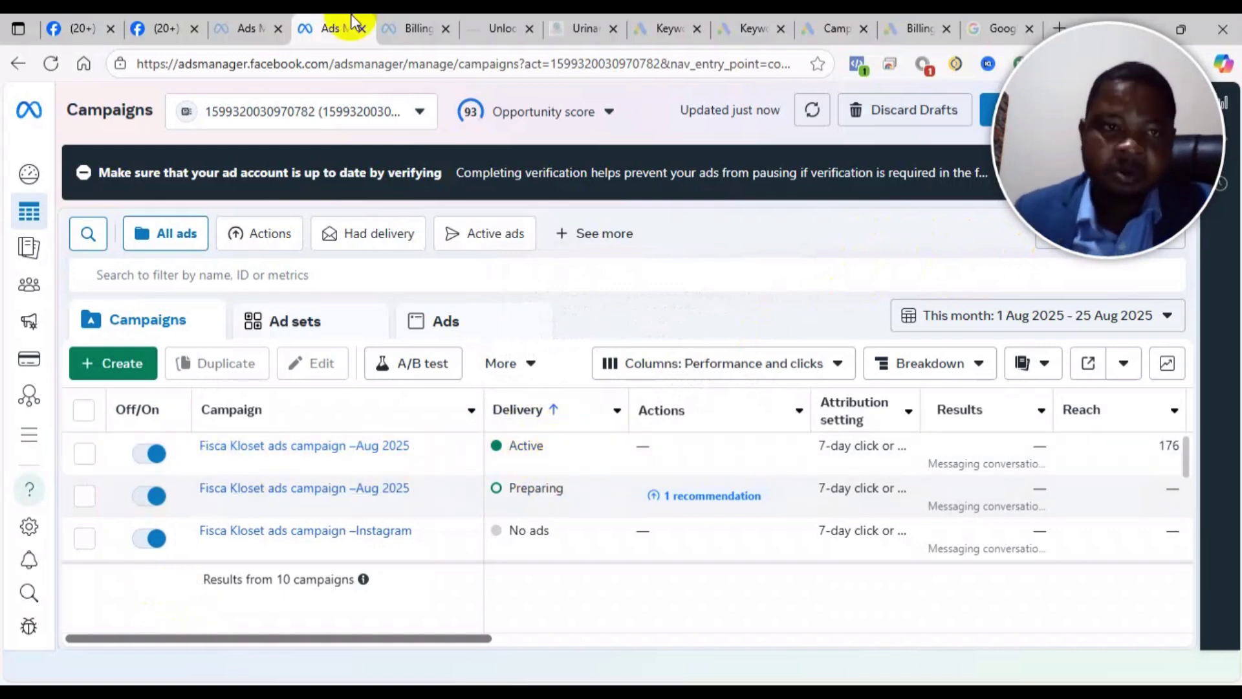
Step: Go to Facebook and open the Fisca Kloset business Page from the left menu
click(233, 27)
click(181, 23)
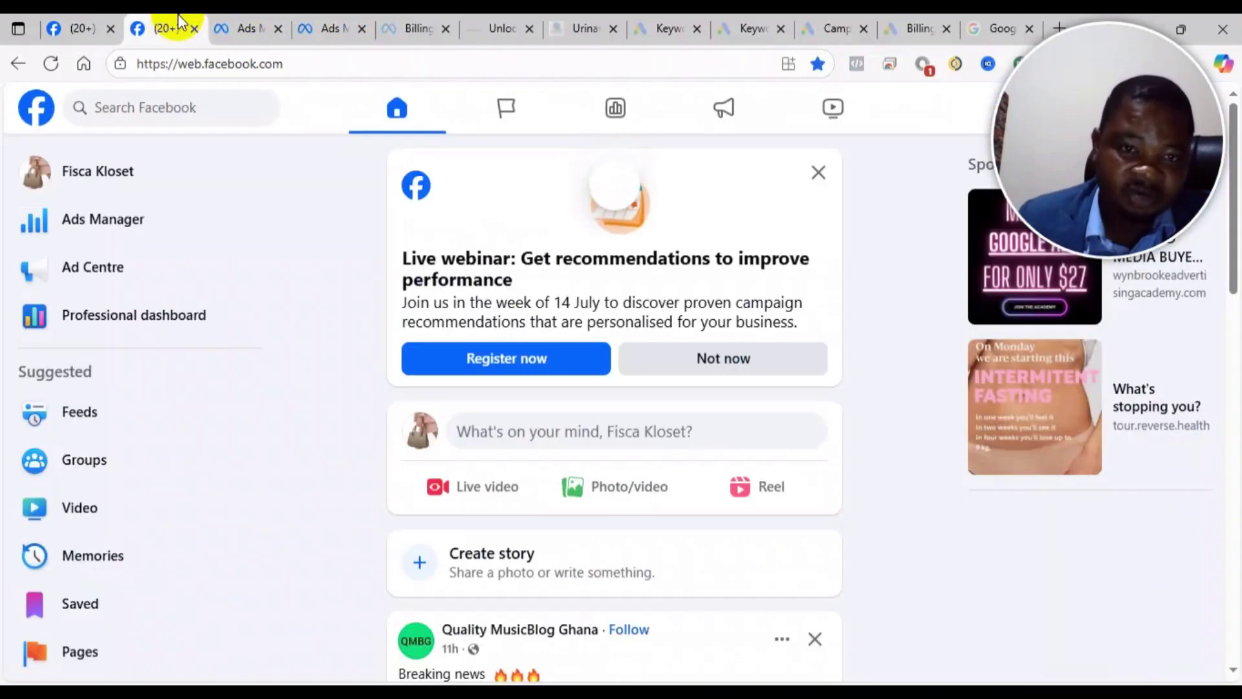
click(264, 20)
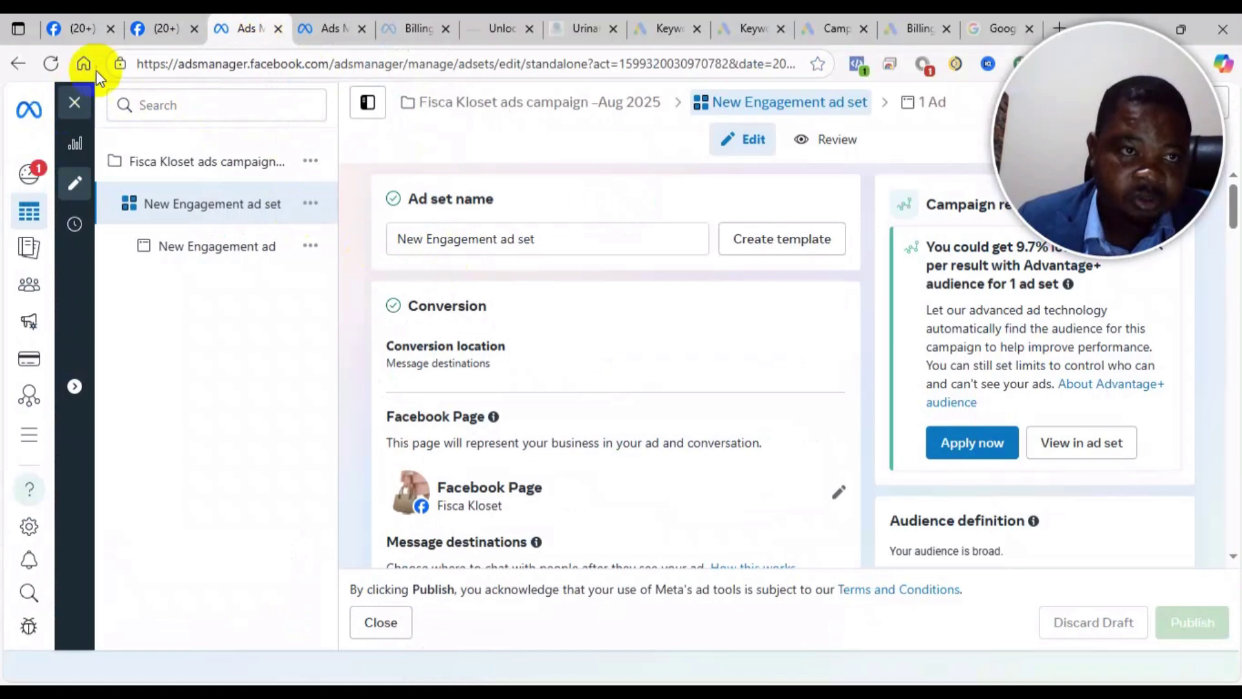
click(159, 15)
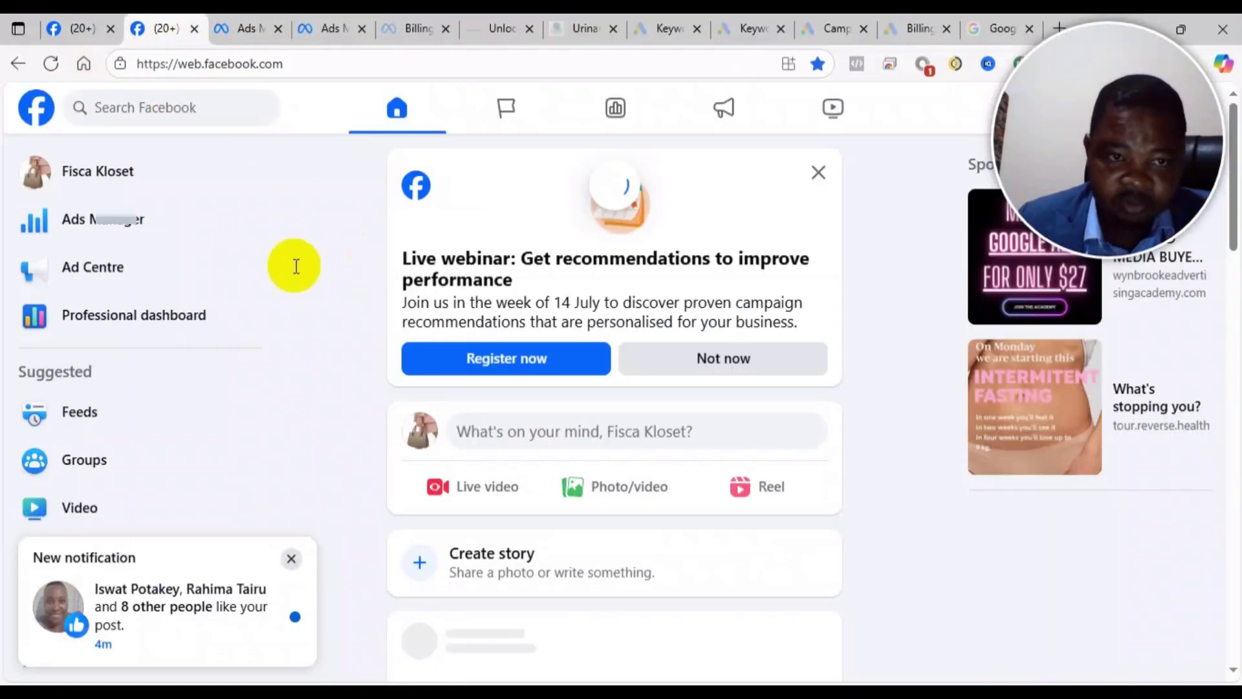
click(113, 178)
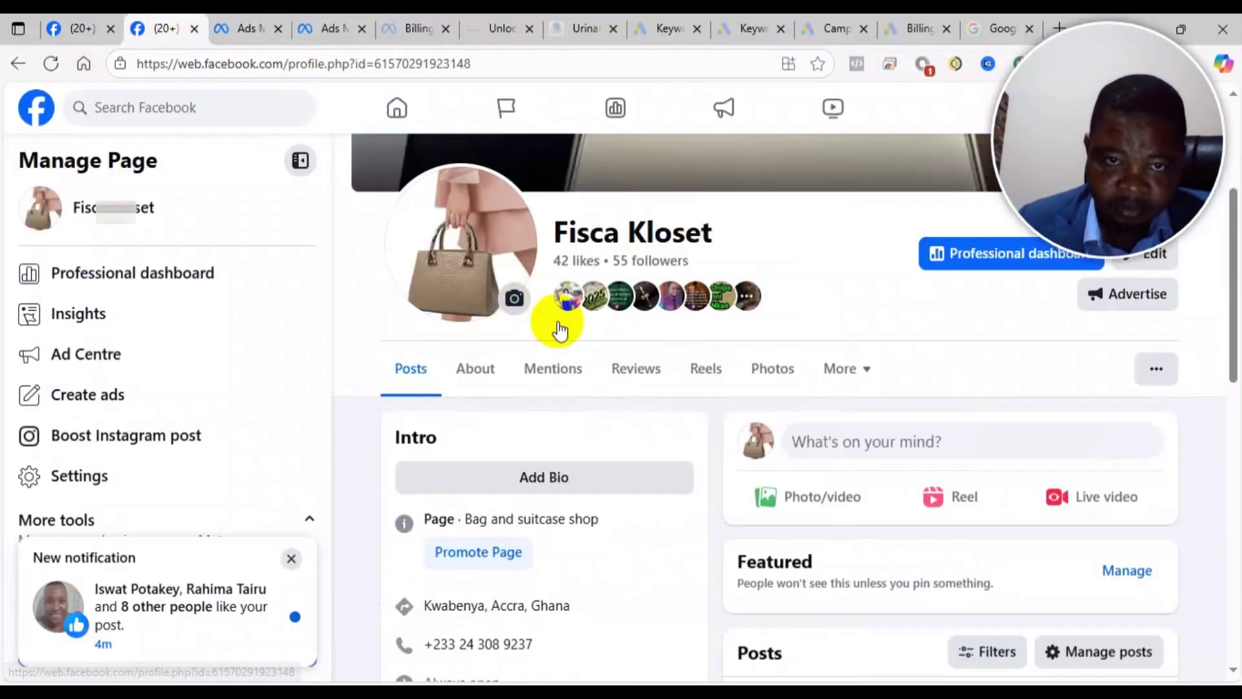
Step: Scroll through the Fisca Kloset Page's bag and suitcase posts
scroll(1090, 476, down, 5)
scroll(1090, 477, down, 3)
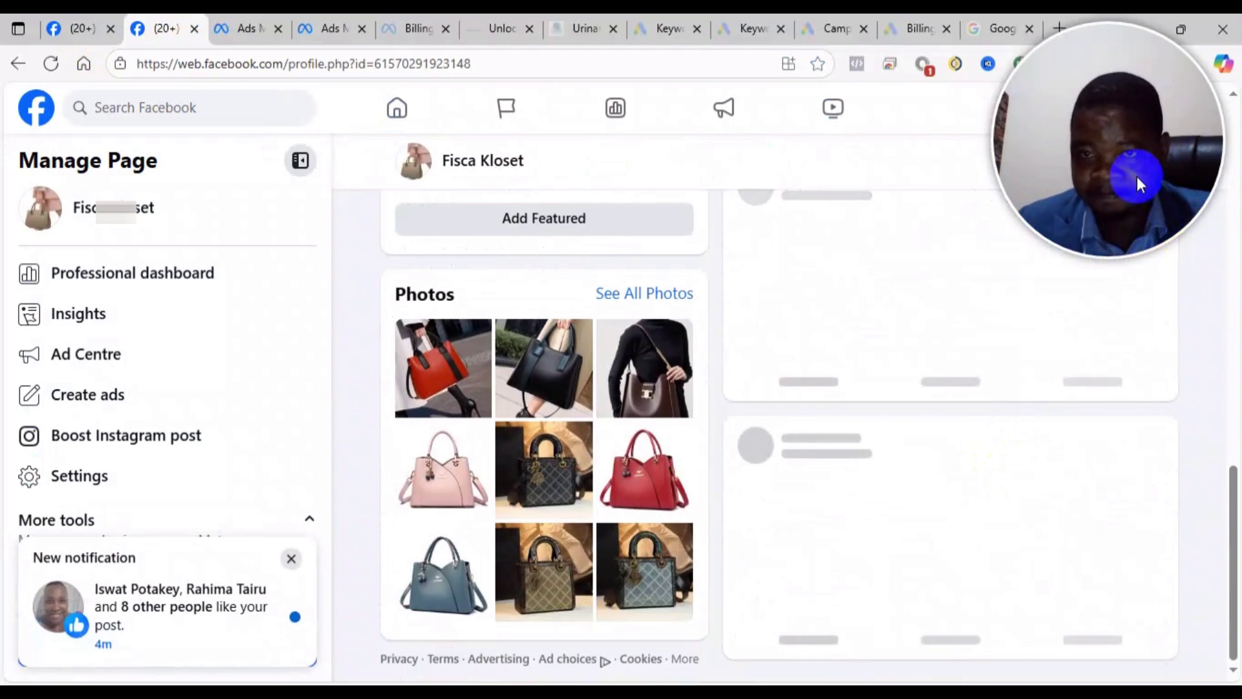
scroll(983, 438, down, 5)
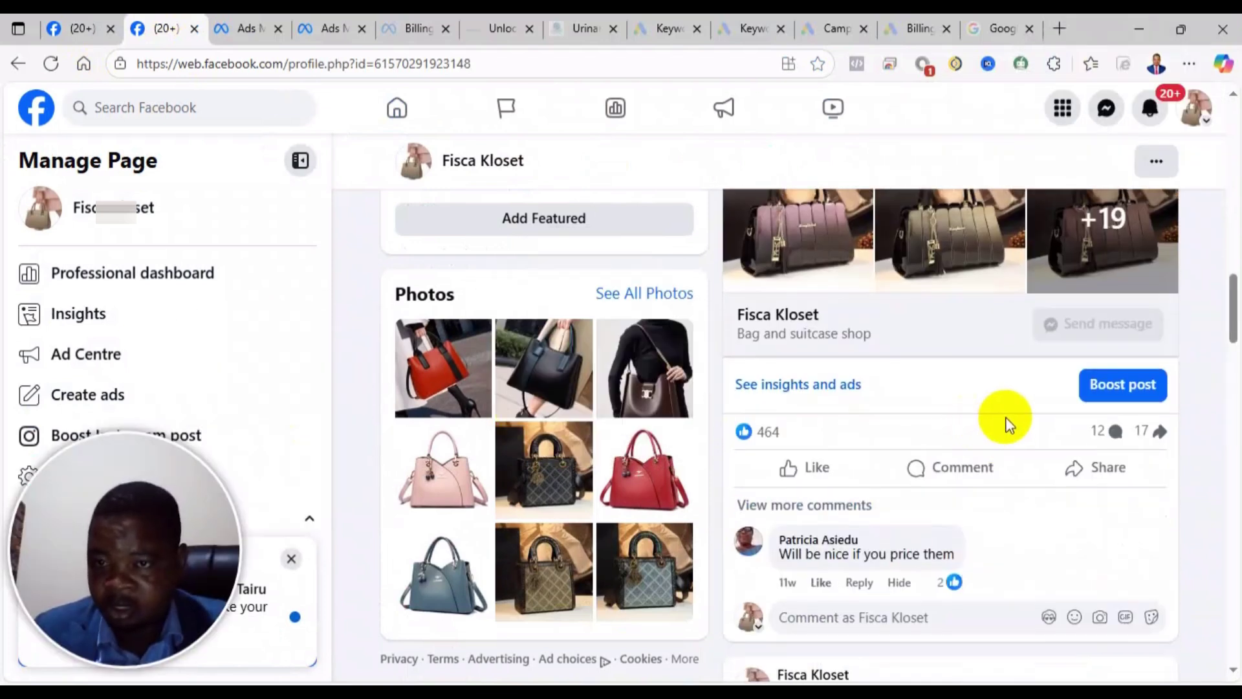
scroll(1008, 424, up, 5)
scroll(909, 352, down, 5)
scroll(942, 485, up, 6)
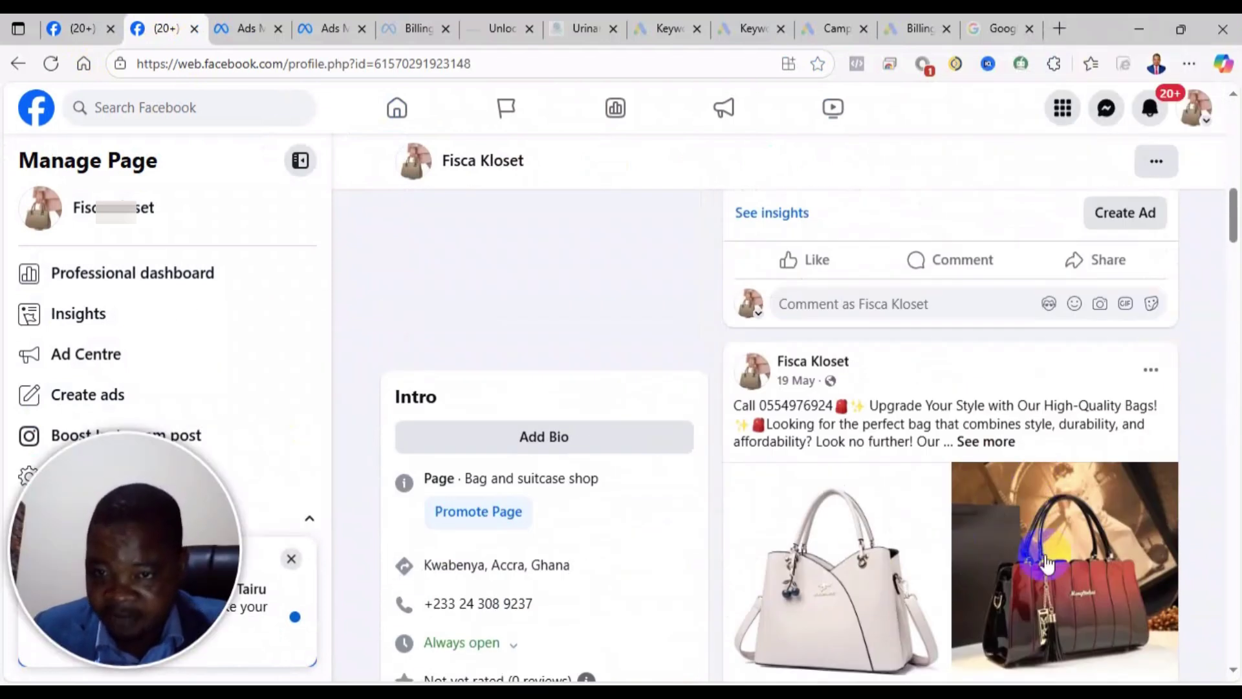
scroll(990, 563, down, 2)
scroll(967, 453, down, 1)
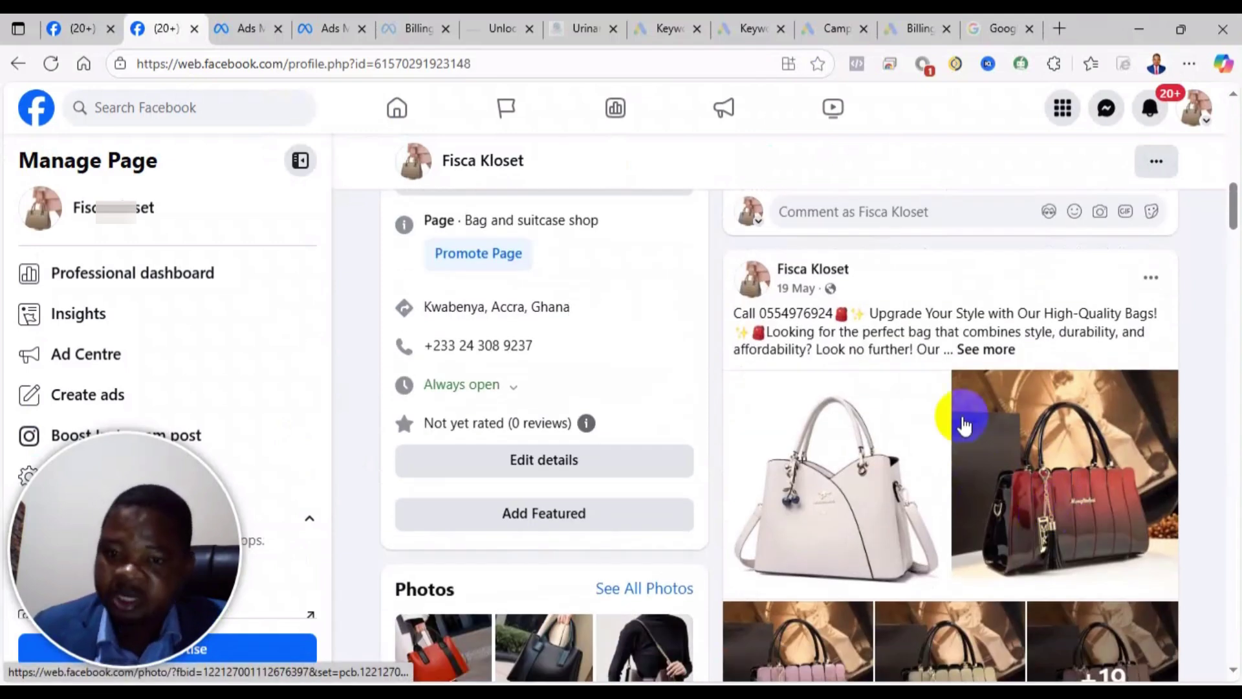
scroll(1004, 468, down, 3)
scroll(970, 446, up, 6)
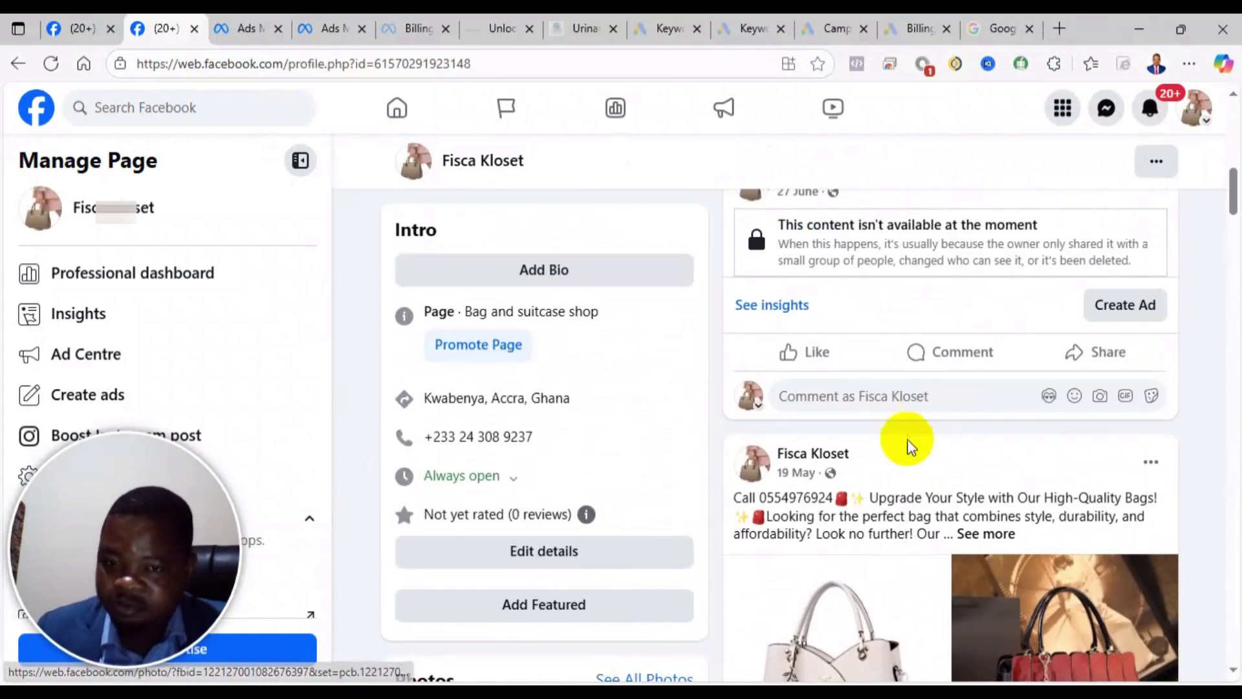
scroll(970, 505, down, 5)
Step: View the white bag photo full size, close the viewer, and keep browsing the posts
click(864, 358)
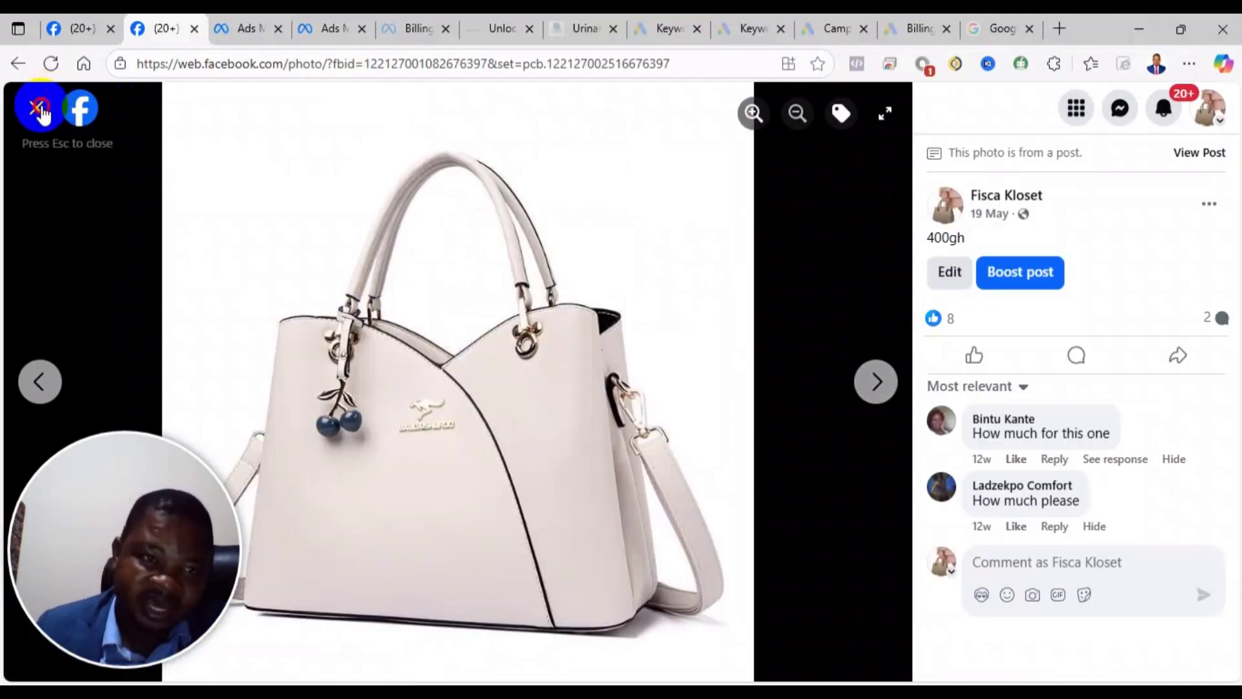
click(41, 110)
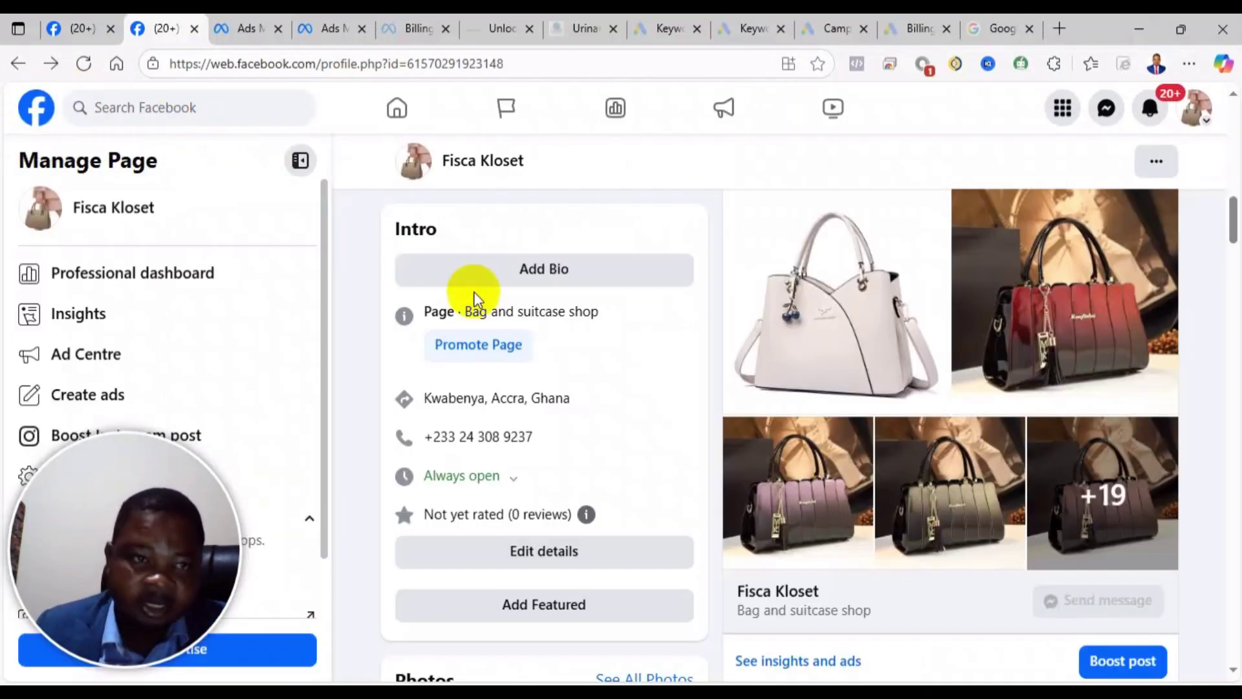
scroll(943, 541, down, 4)
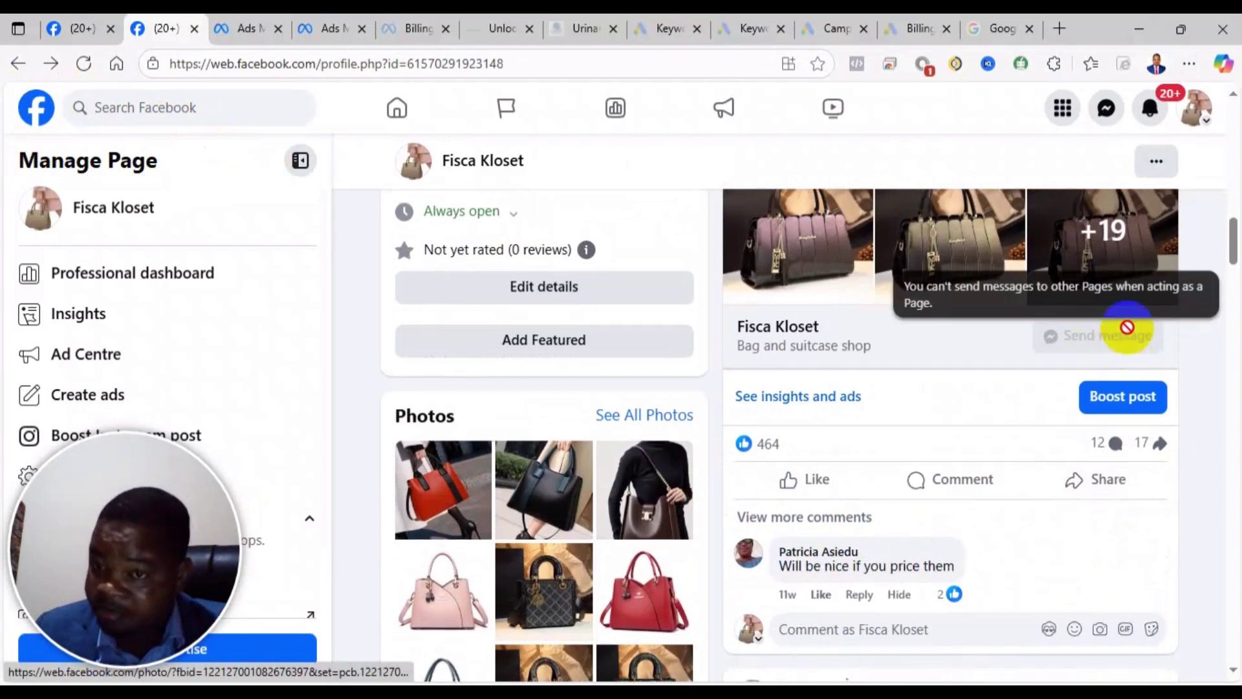
scroll(1122, 333, up, 3)
scroll(1035, 466, up, 2)
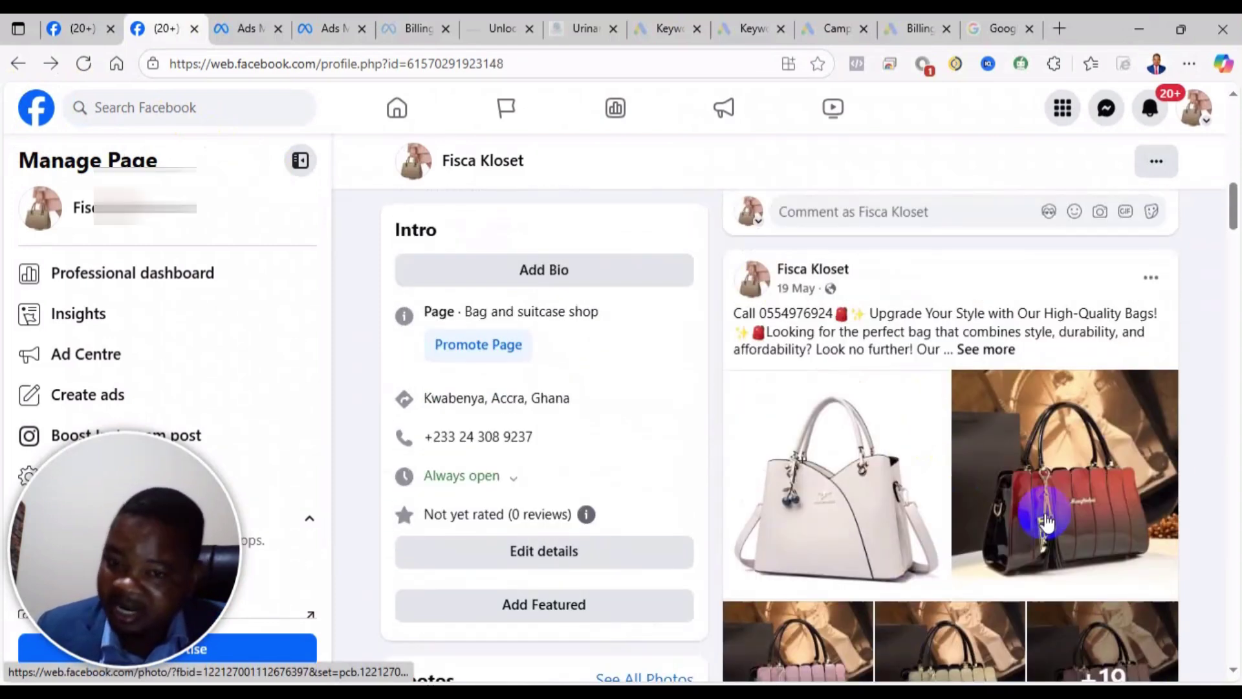
scroll(1040, 507, down, 4)
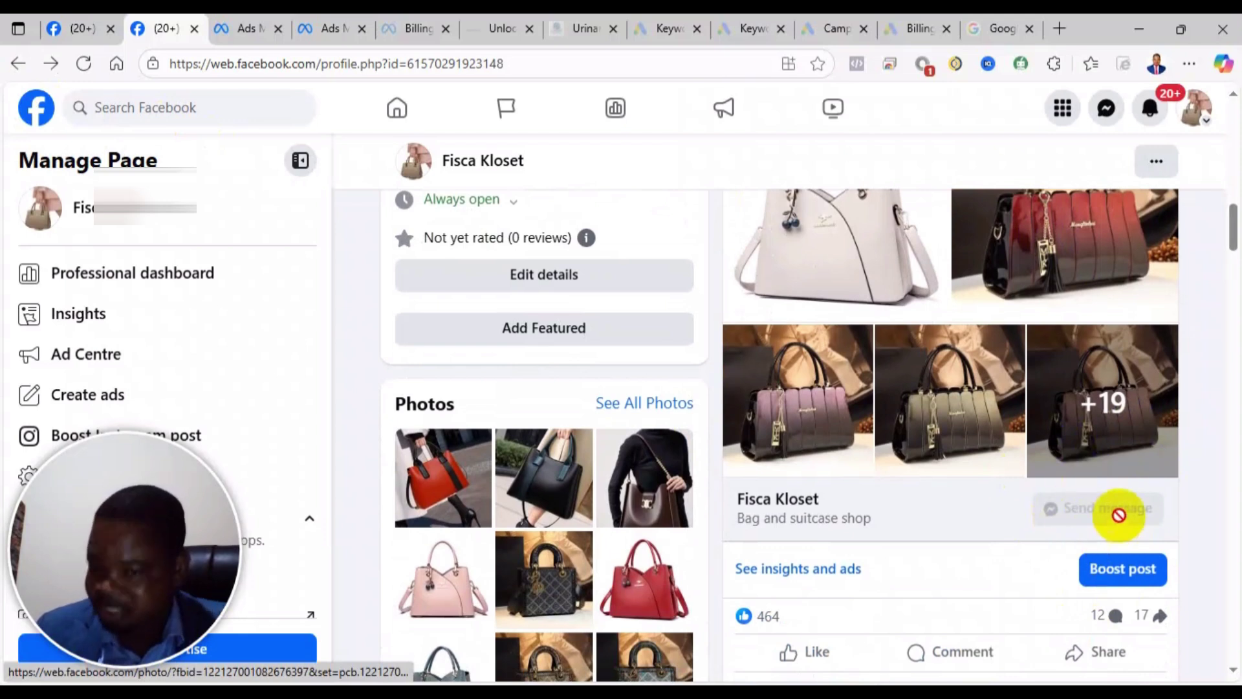
Step: Close the ad set editor and reload Ads Manager to show the refreshed campaigns list
click(237, 26)
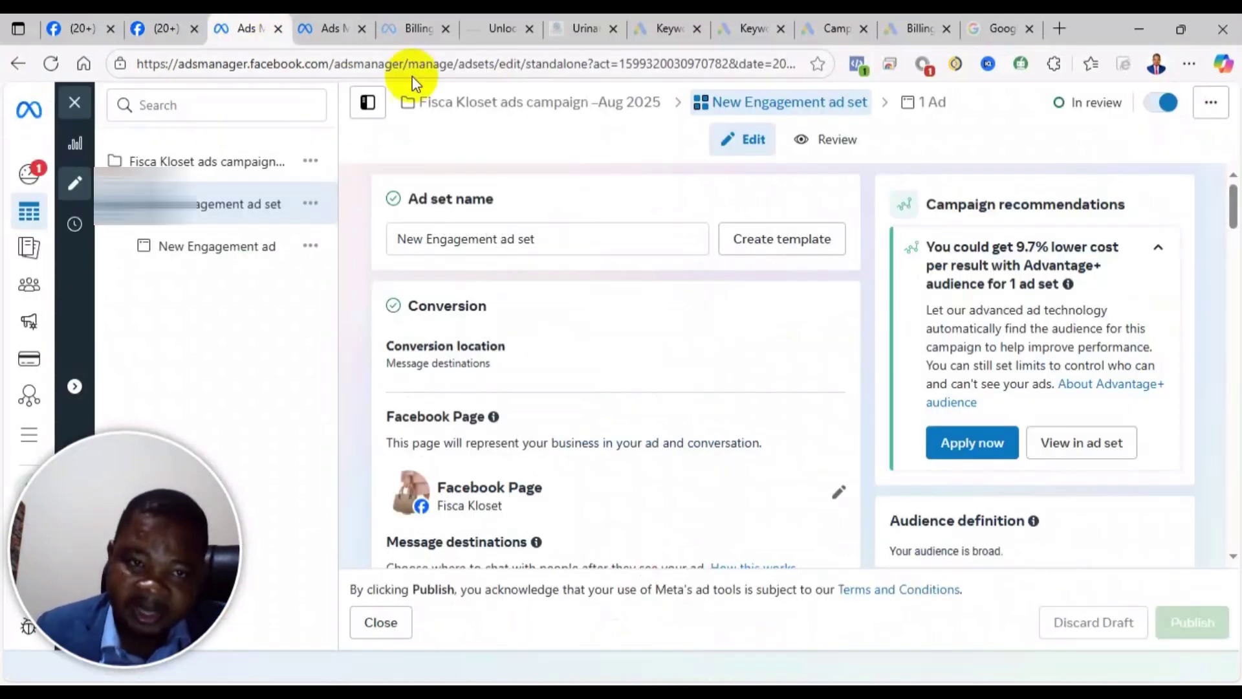
click(73, 104)
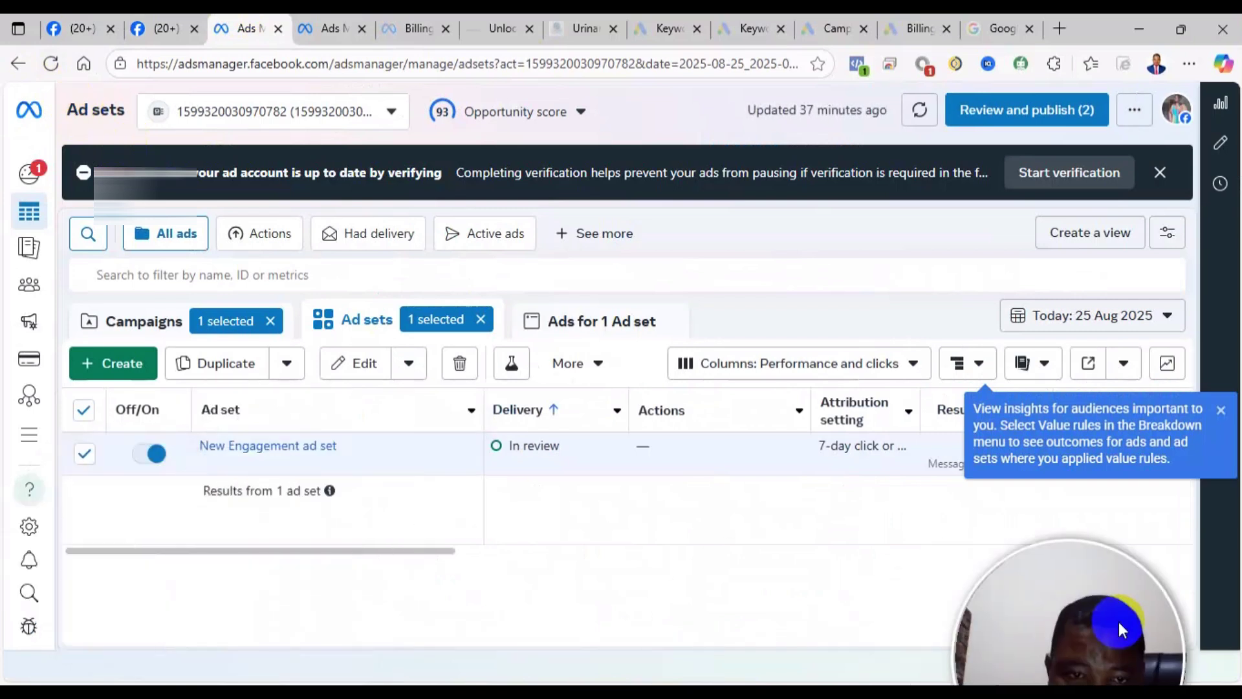
click(46, 64)
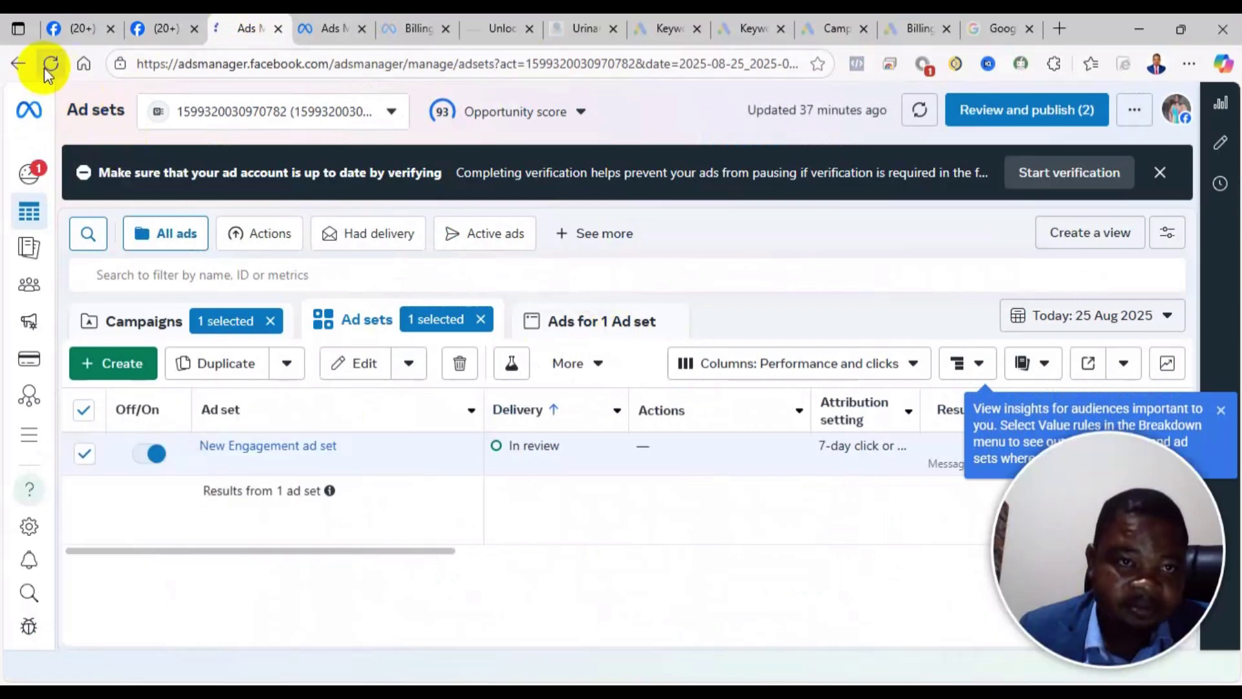
click(164, 27)
click(259, 25)
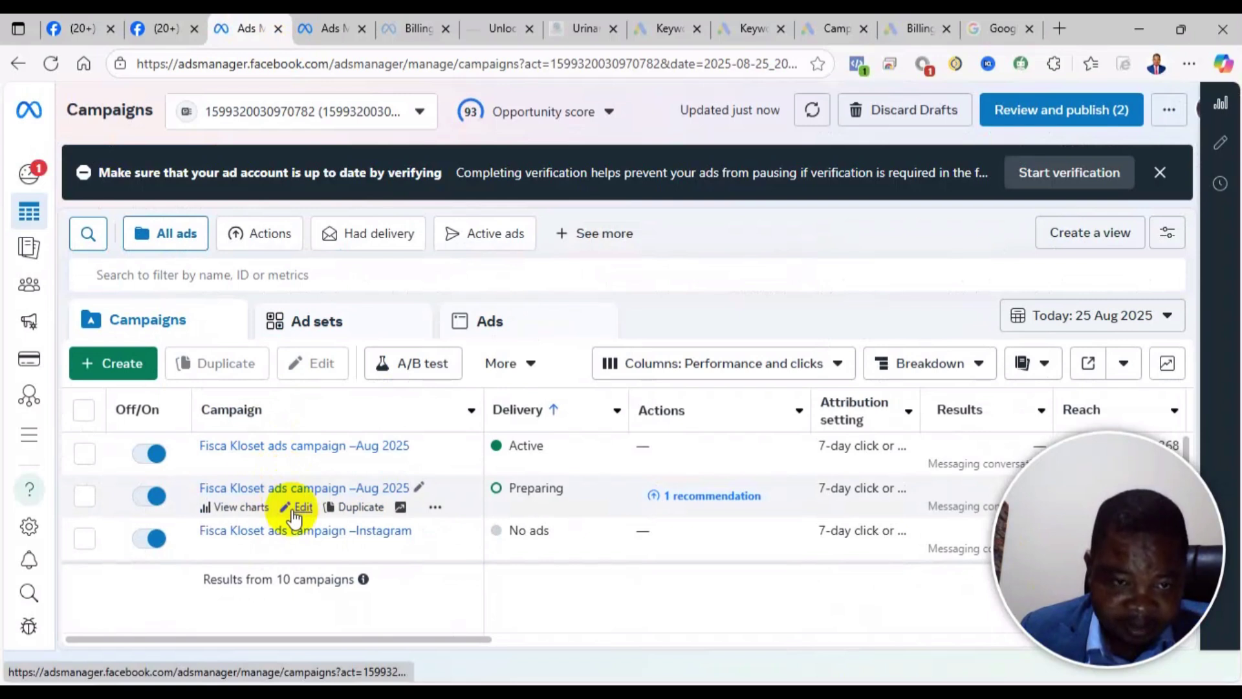
Step: Edit the Preparing campaign's New Engagement ad set and check its message destinations, with WhatsApp ticked
click(302, 507)
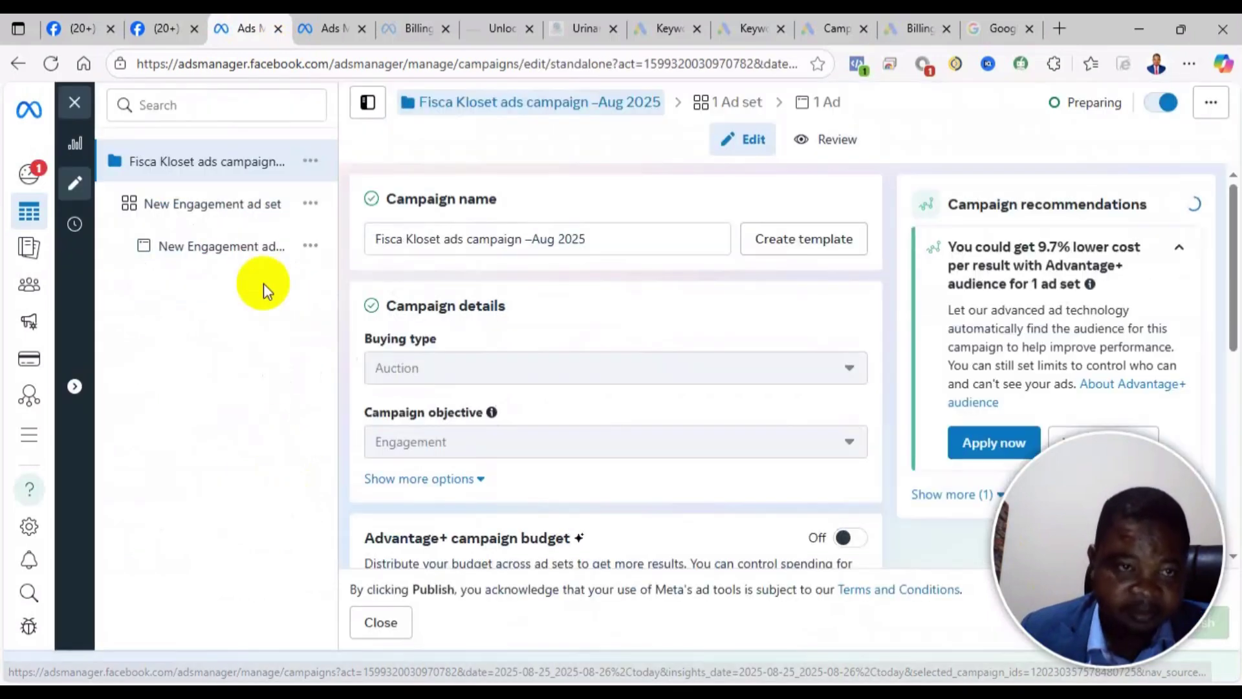
click(223, 205)
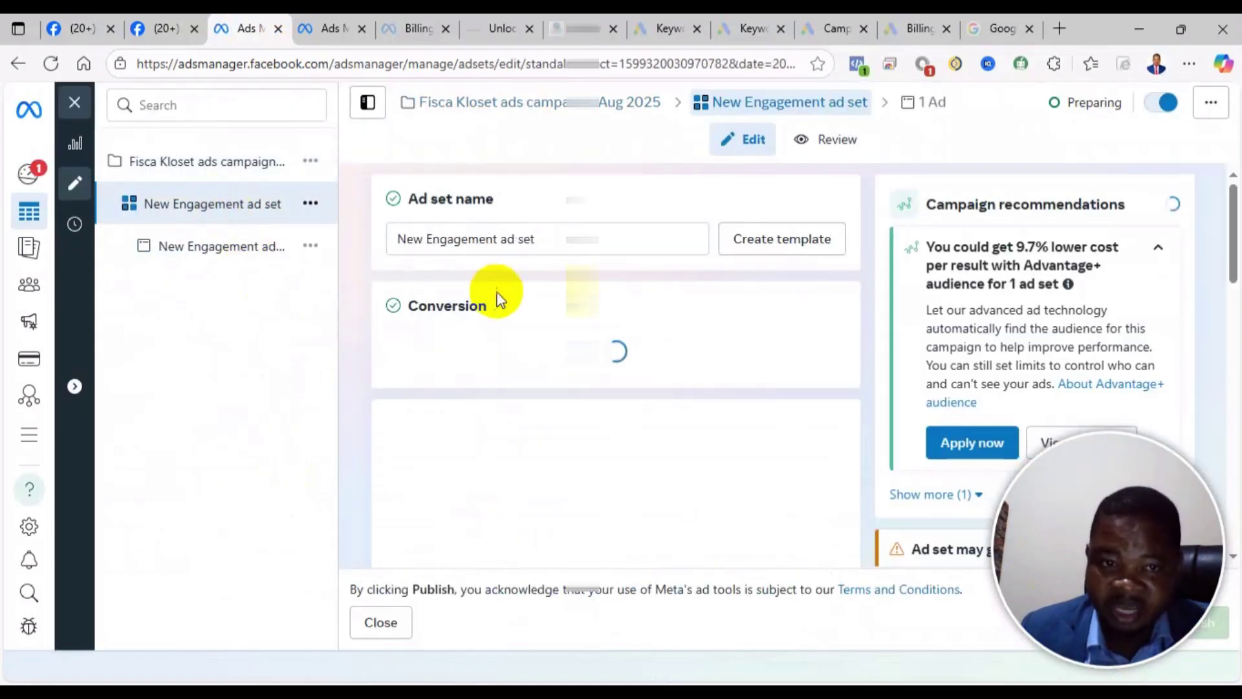
scroll(553, 336, down, 5)
scroll(553, 335, down, 1)
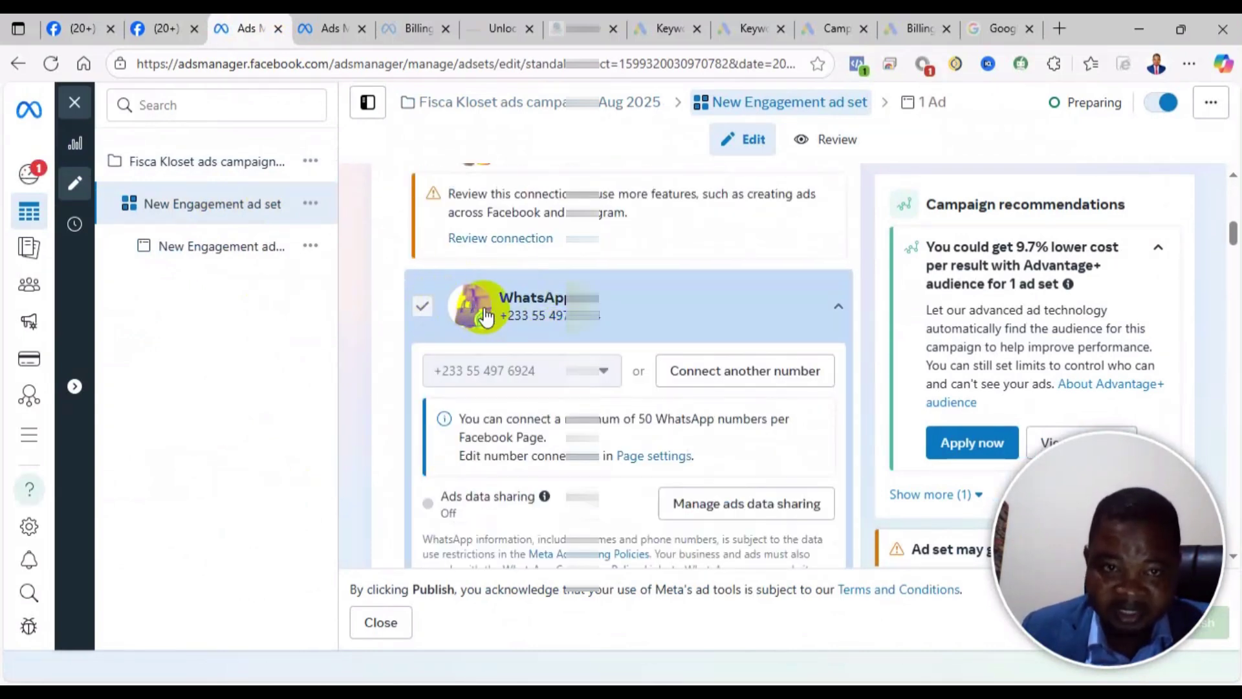
scroll(445, 301, up, 3)
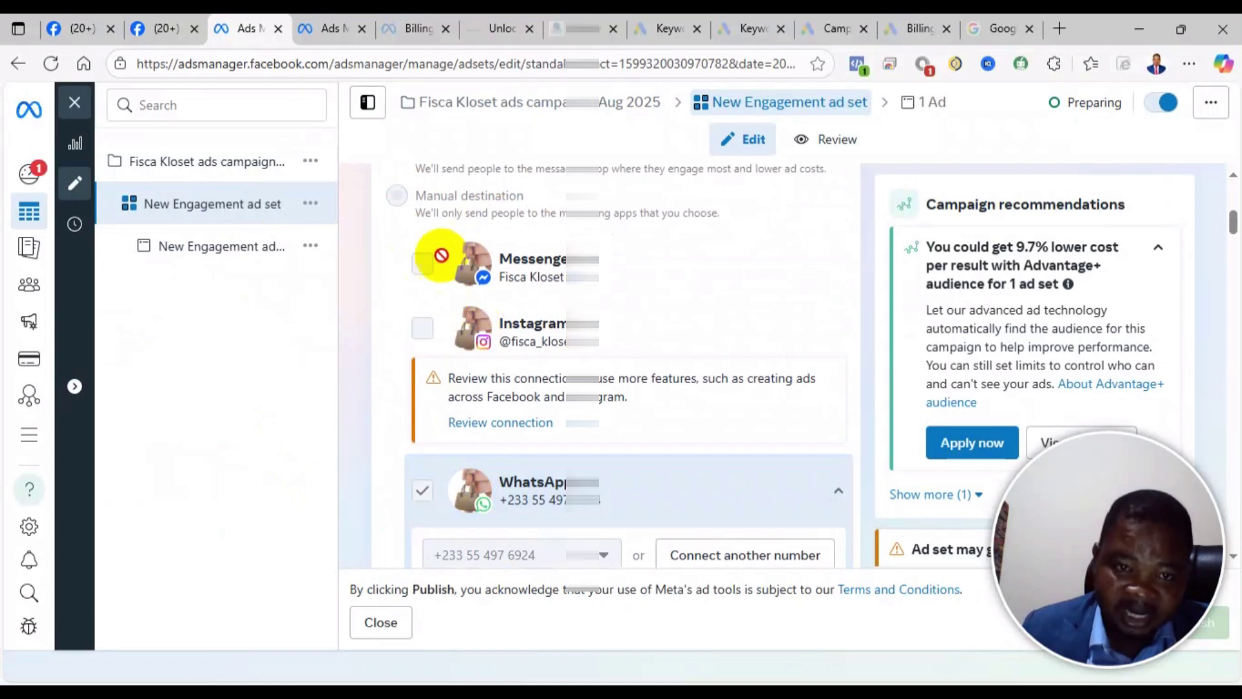
Step: Open the New Engagement ad and review its primary text and Feed preview with Send message button
click(231, 256)
scroll(698, 390, down, 12)
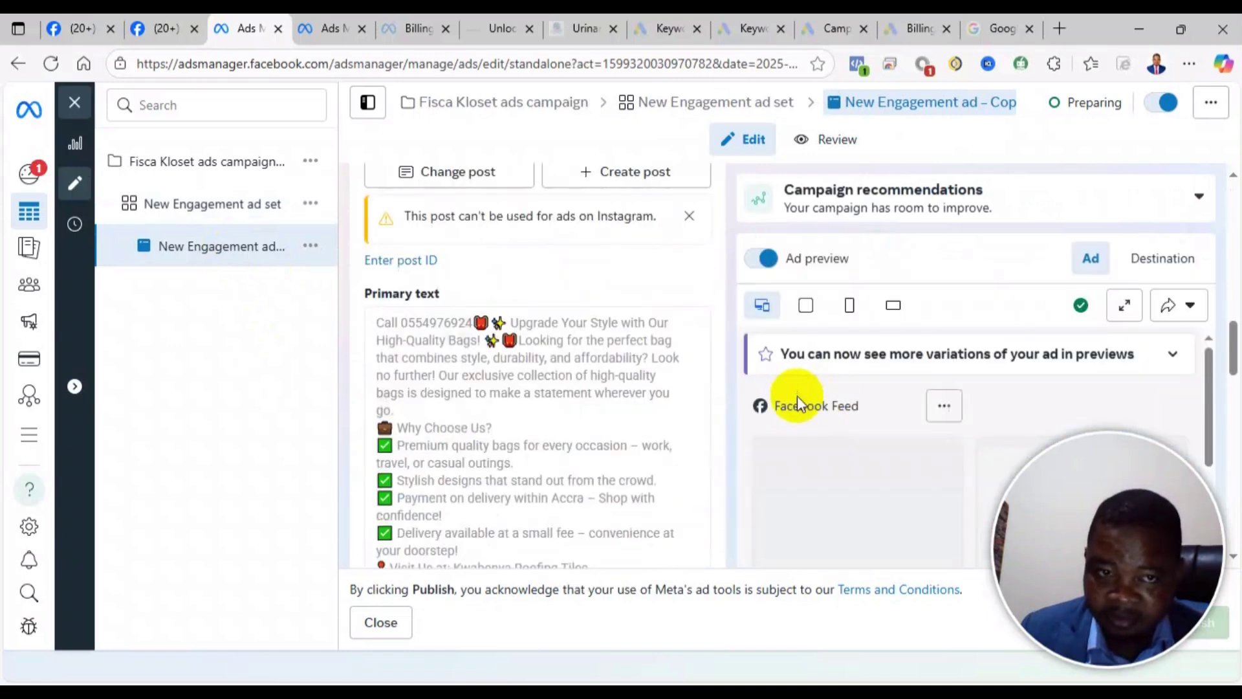
scroll(815, 395, down, 3)
scroll(872, 405, up, 2)
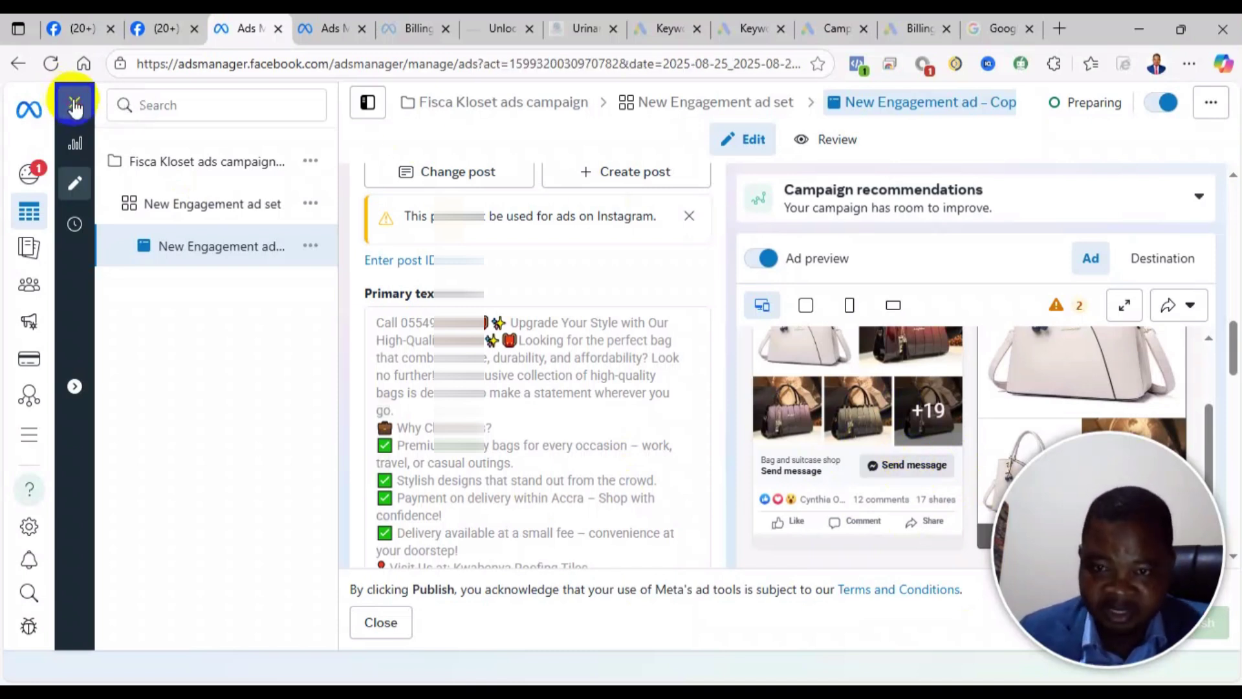
Step: Close the editor, clear the ad, ad set and campaign filters, and edit the Preparing Aug 2025 campaign
click(75, 105)
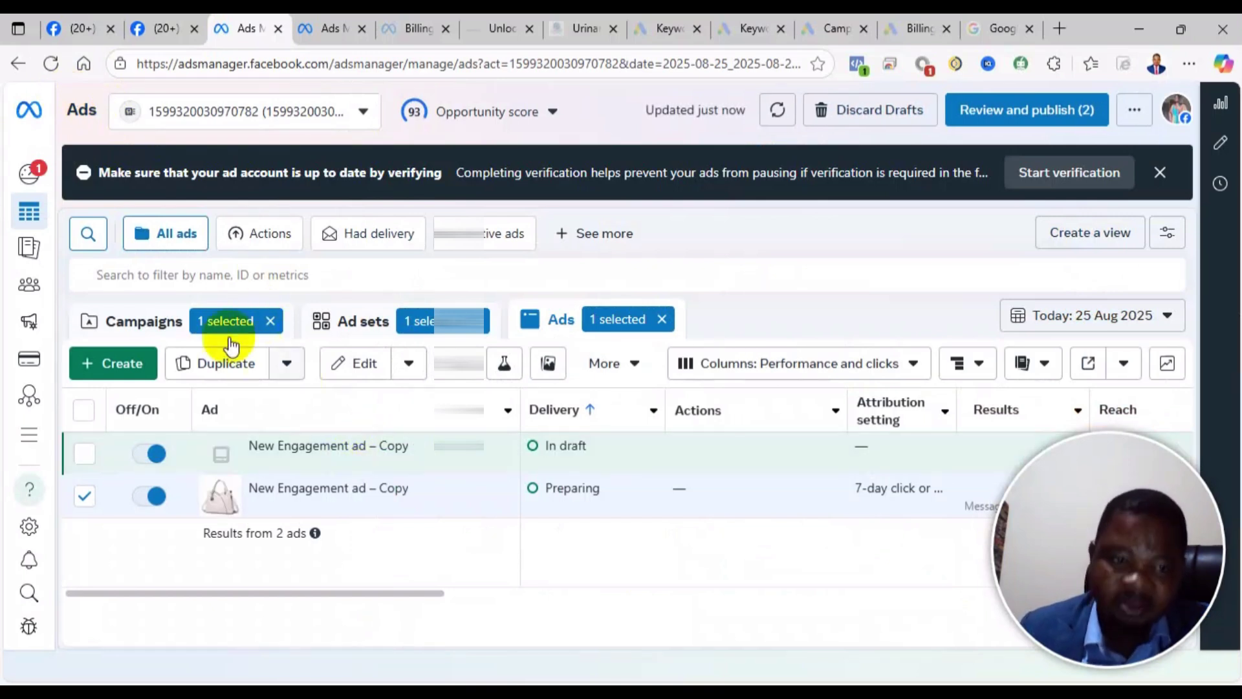
click(661, 318)
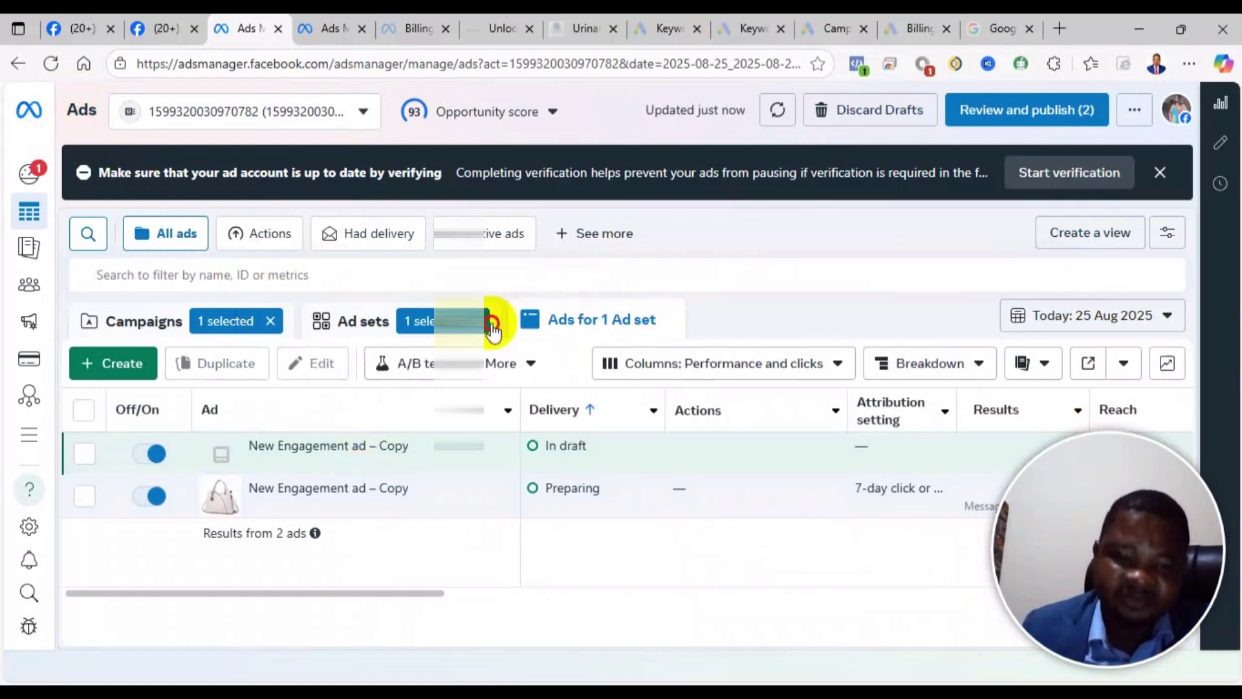
click(492, 329)
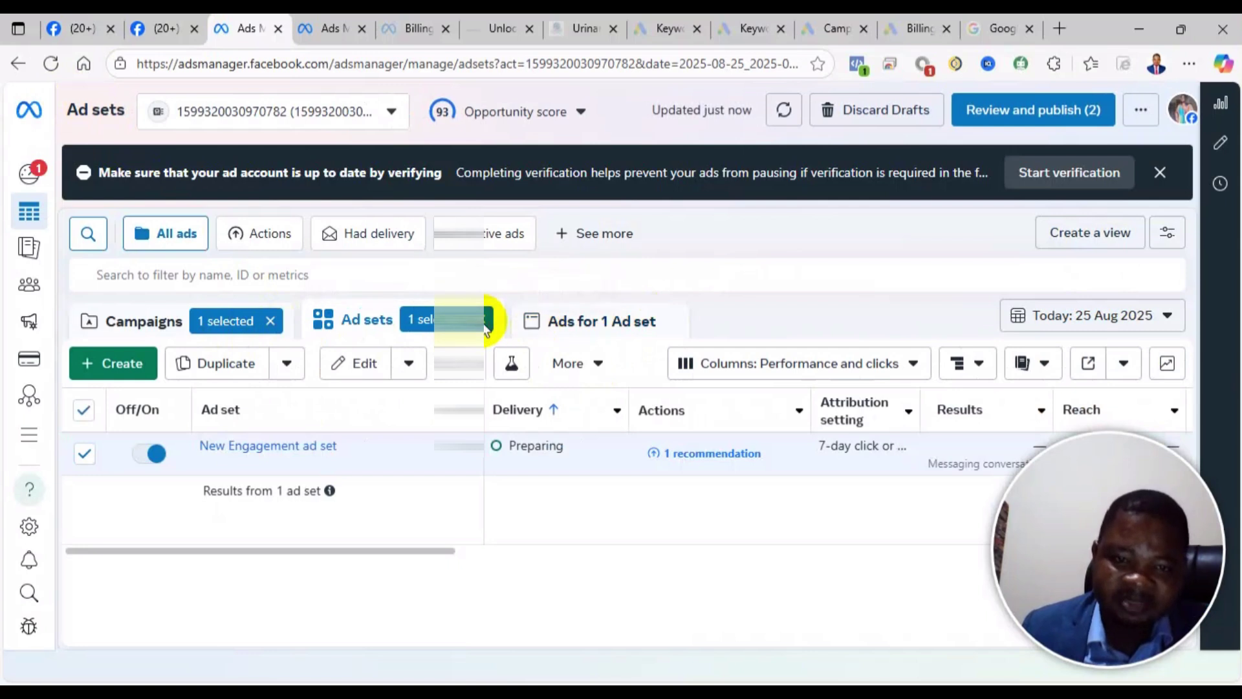
click(485, 324)
click(269, 322)
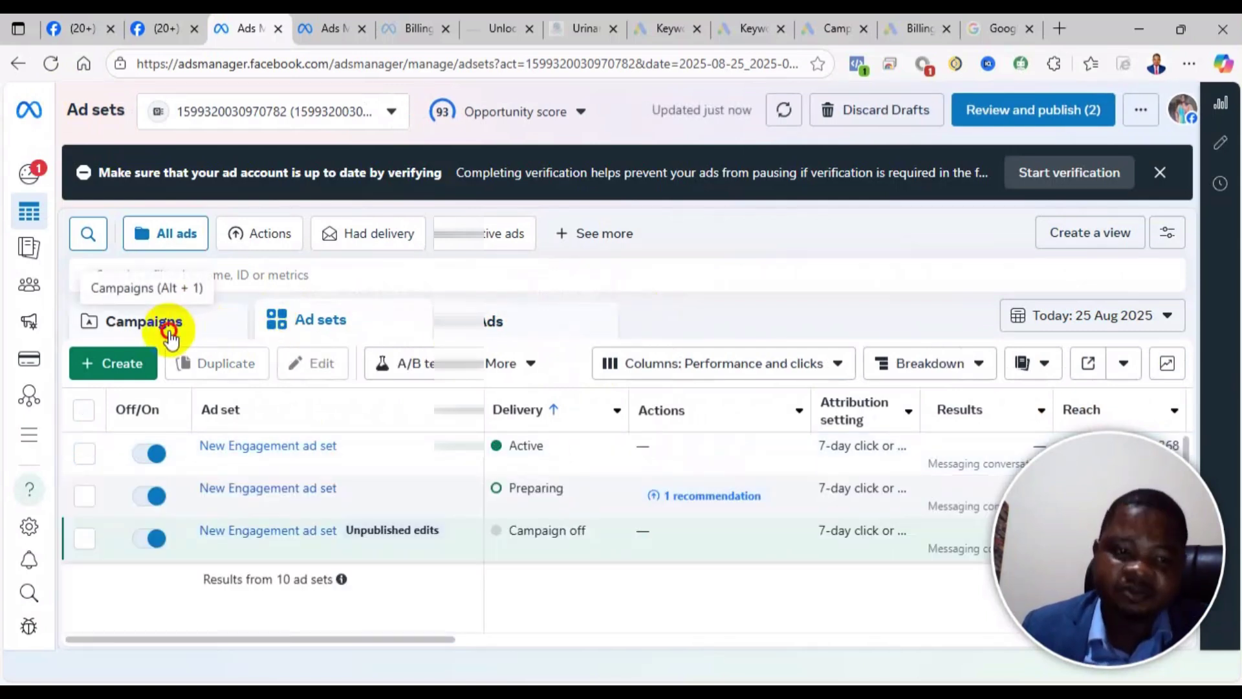
click(171, 328)
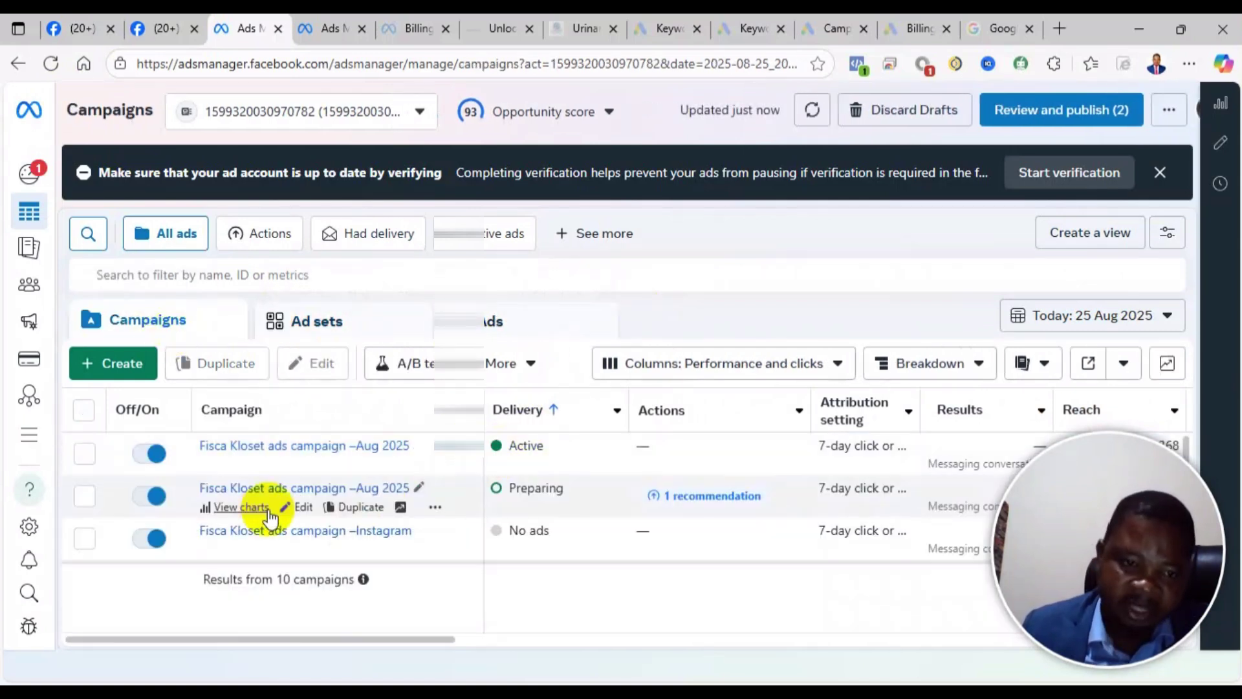
click(301, 507)
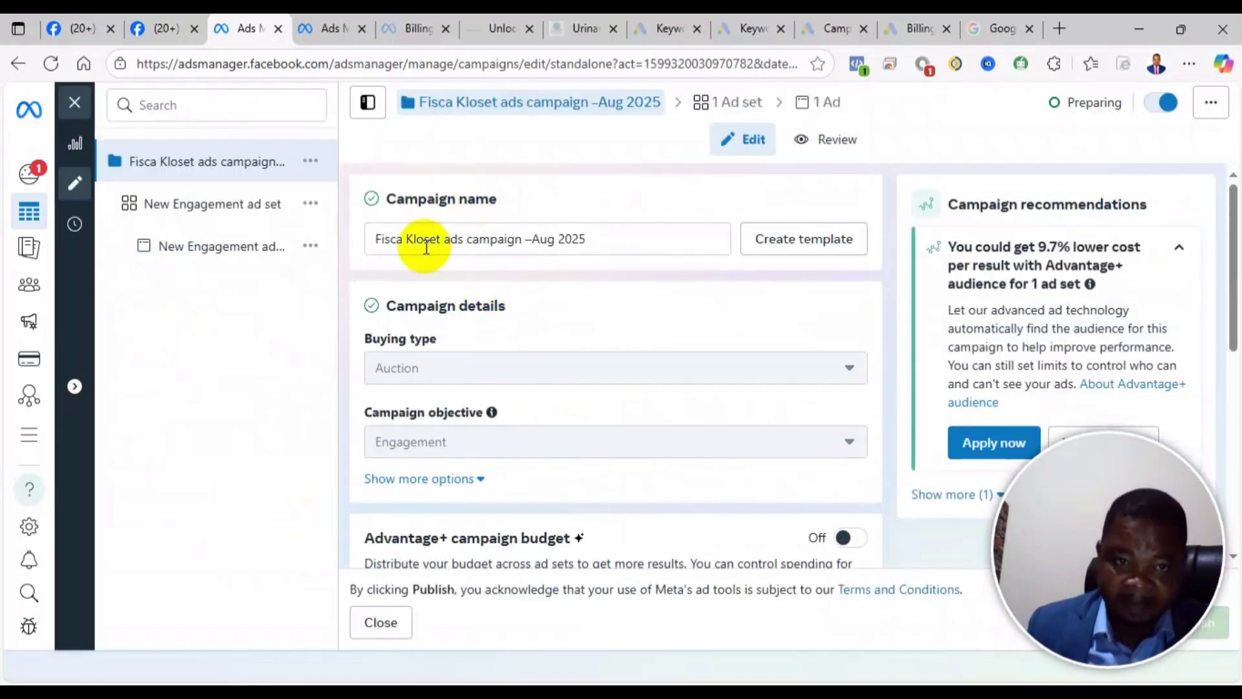
Step: Check the campaign's budget, A/B test and special ad category, then review the New Engagement ad set's settings
scroll(567, 349, down, 7)
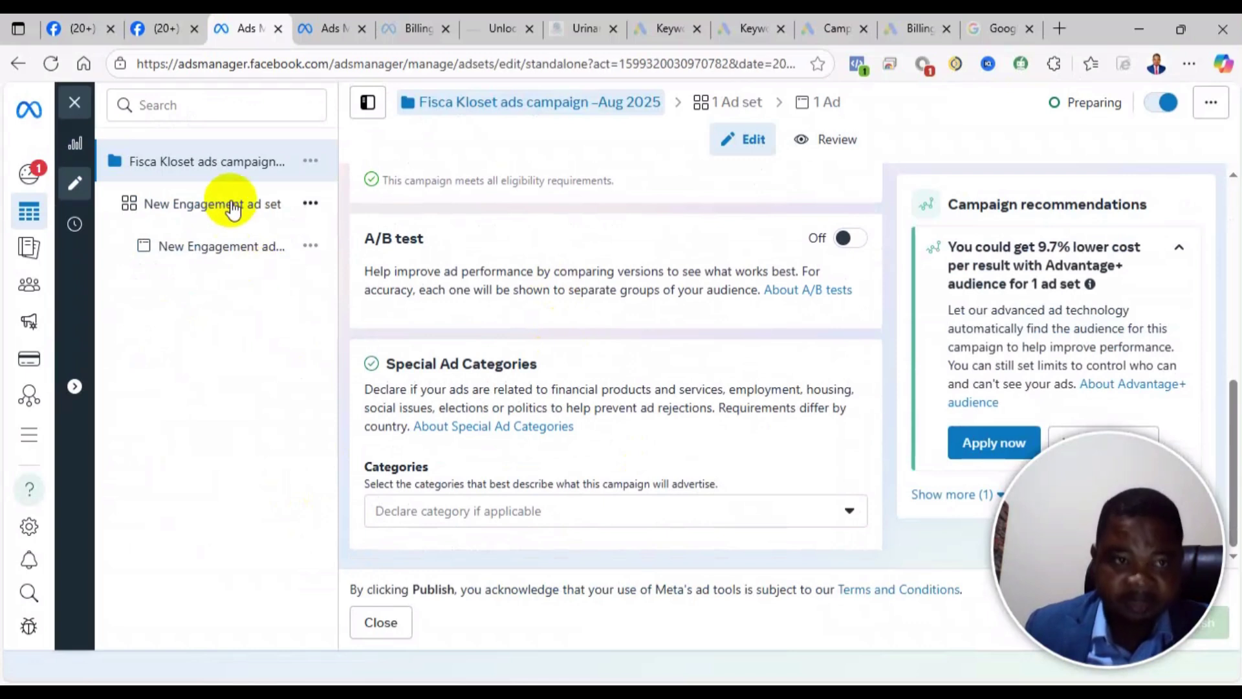
click(234, 208)
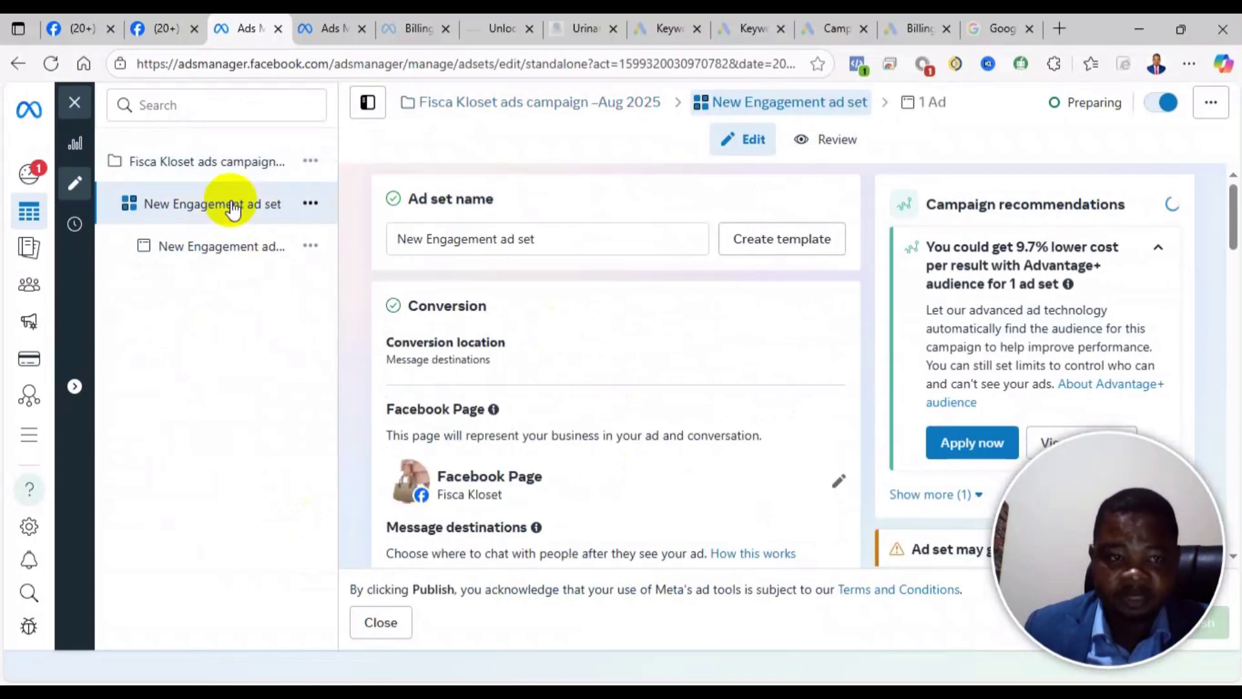
click(205, 162)
scroll(582, 338, down, 4)
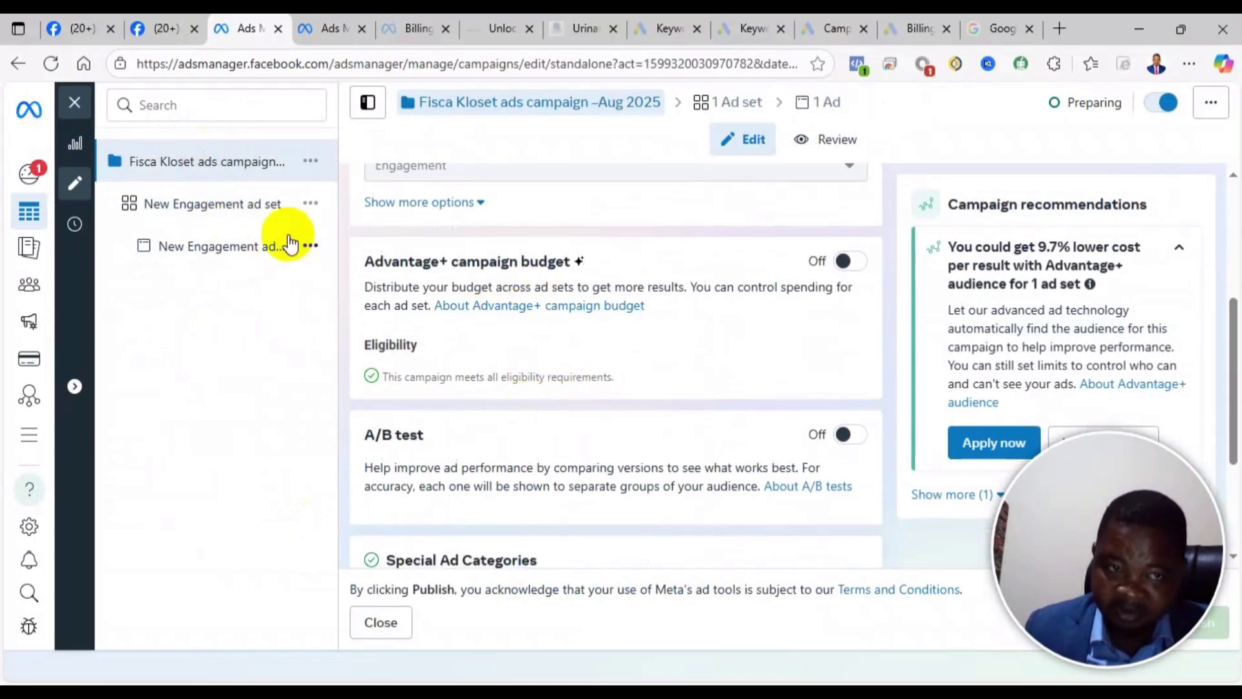
click(225, 203)
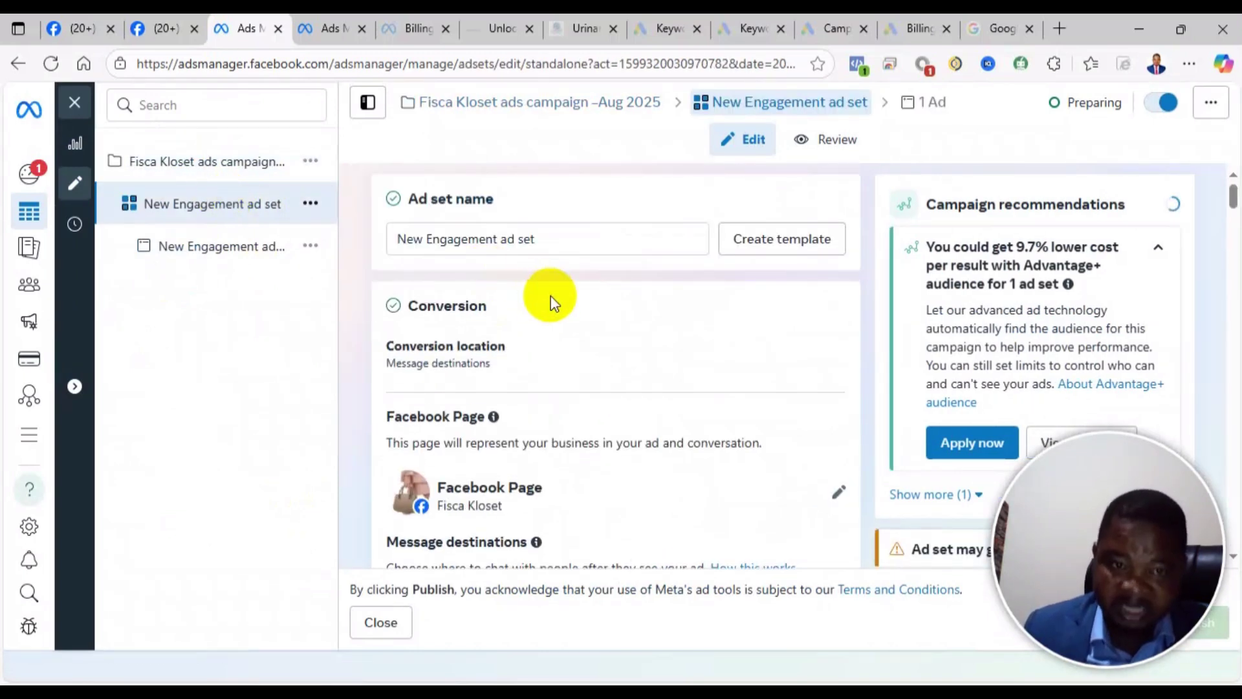
scroll(550, 302, down, 5)
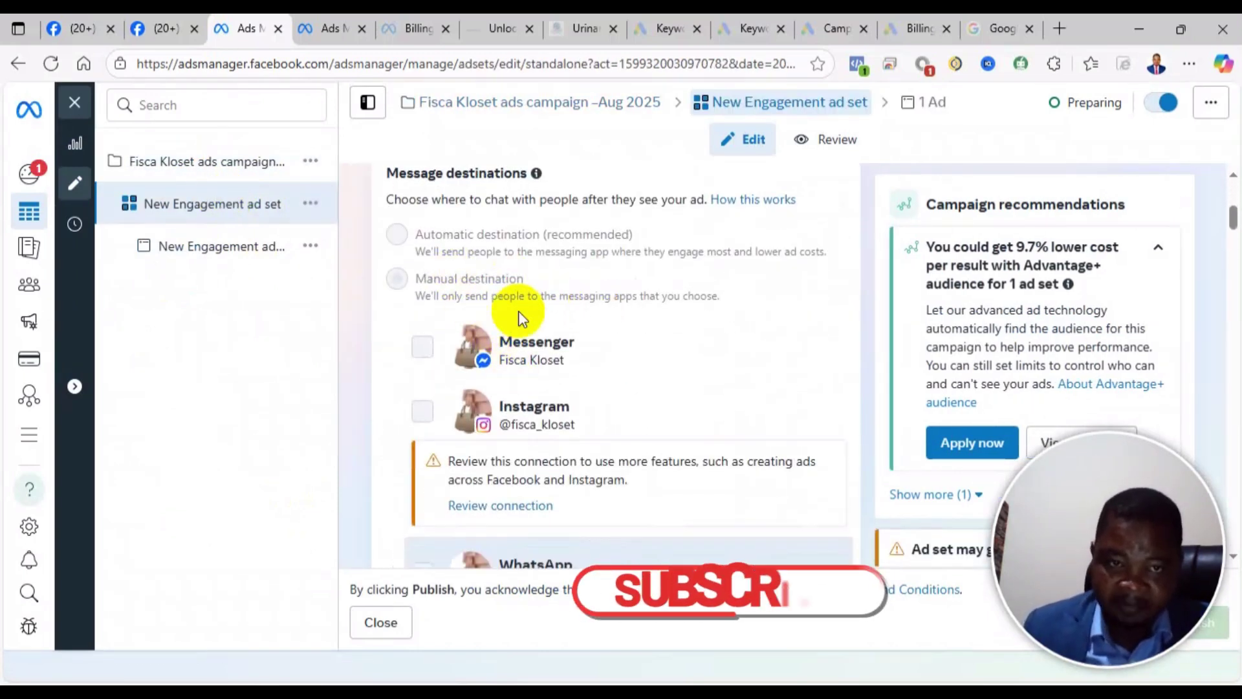
scroll(520, 317, up, 3)
scroll(604, 327, down, 5)
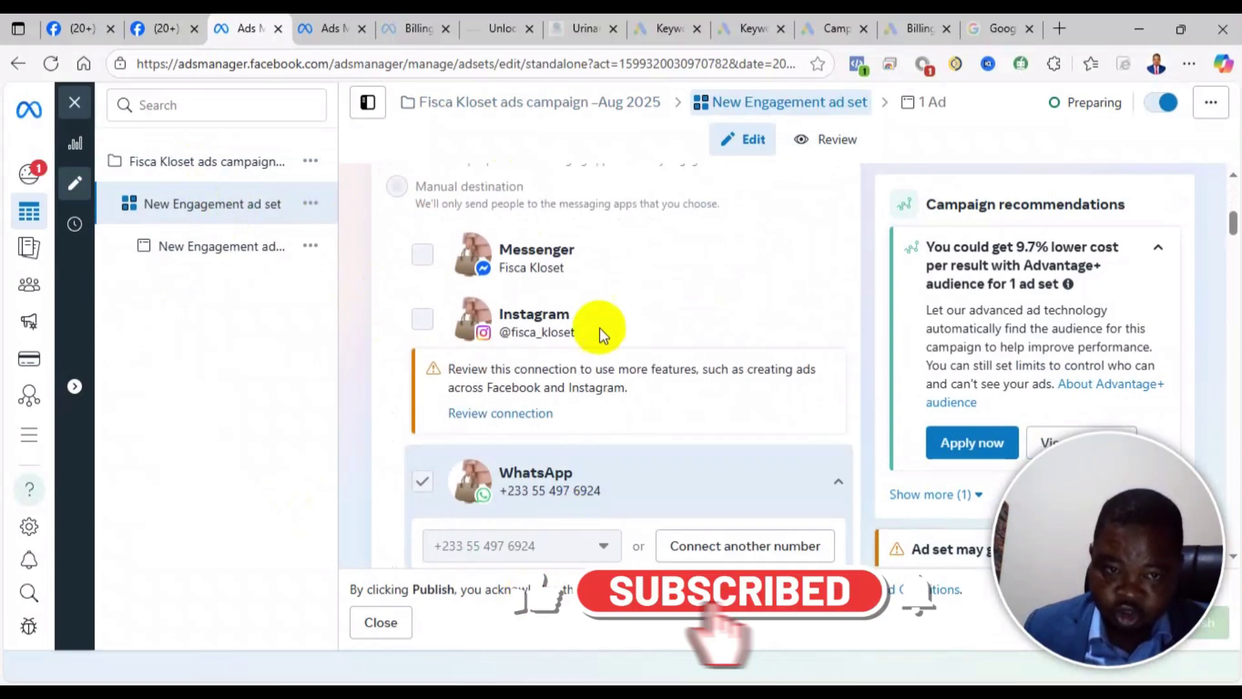
scroll(601, 333, down, 10)
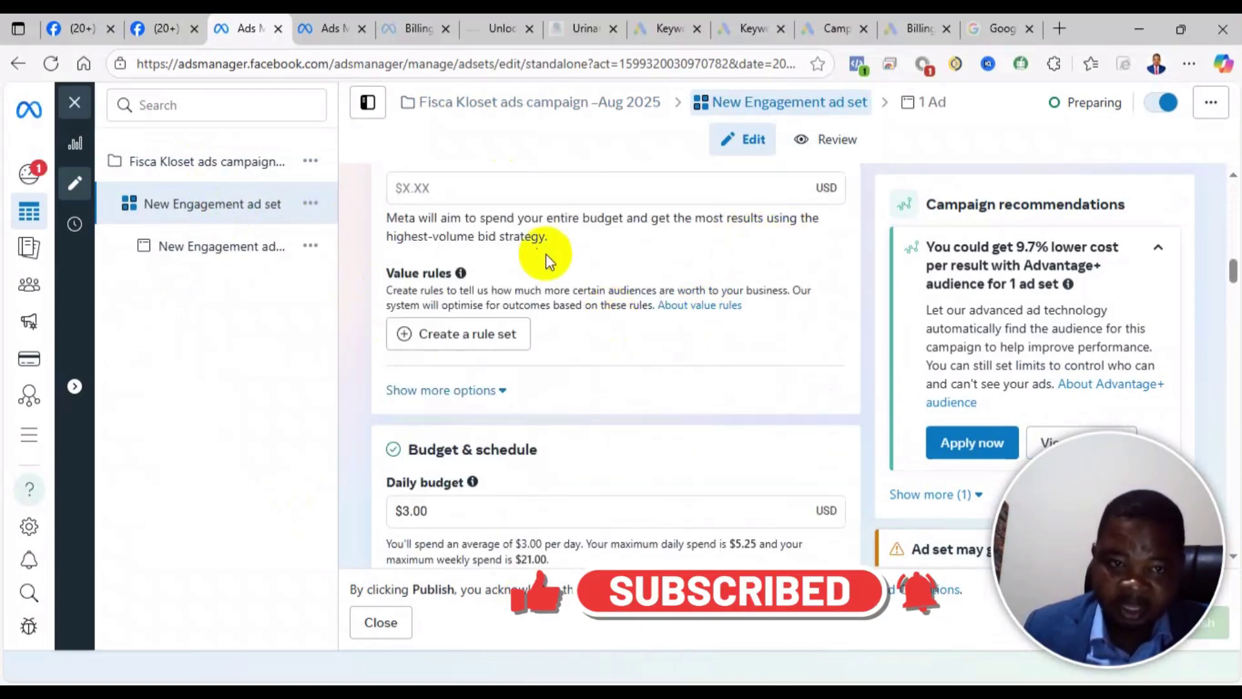
scroll(546, 259, down, 3)
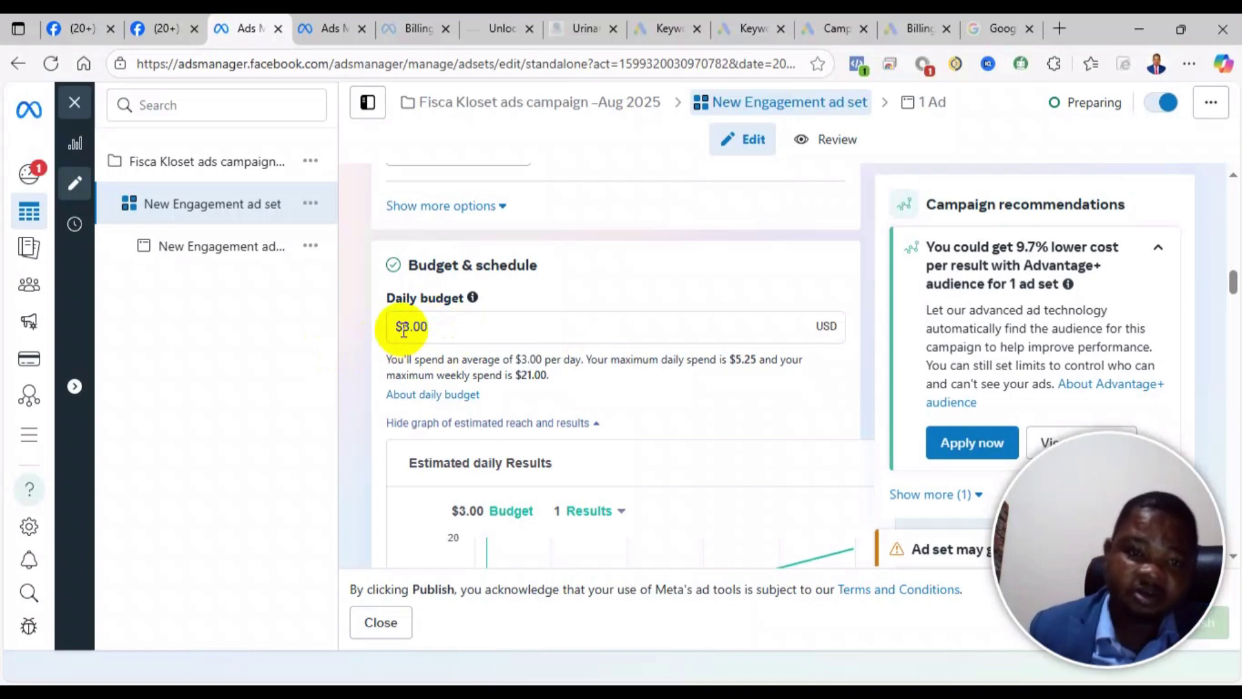
click(414, 329)
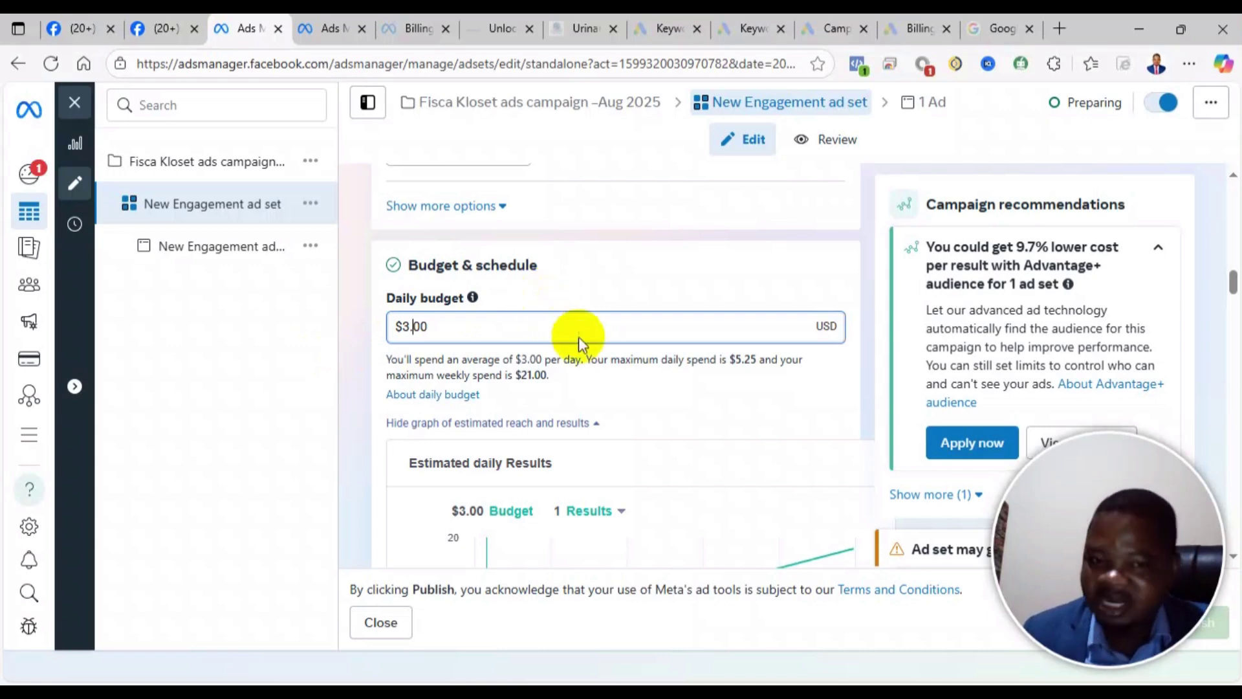
scroll(578, 337, down, 8)
scroll(574, 361, down, 2)
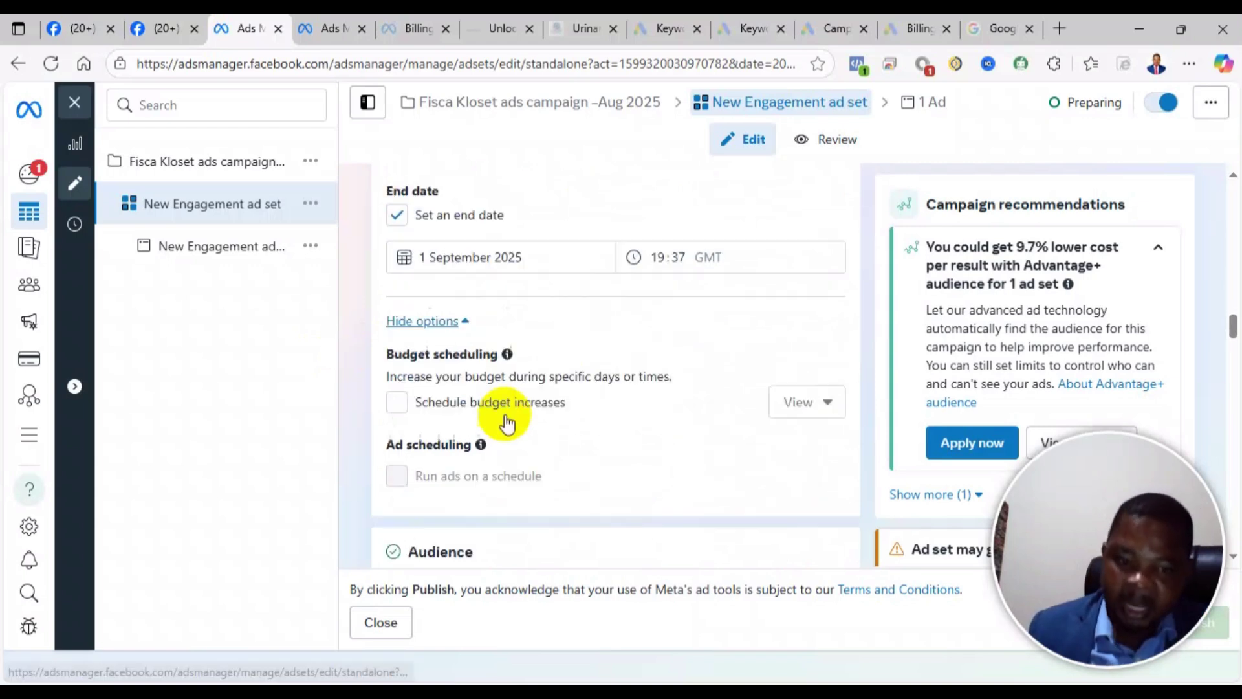
scroll(529, 382, down, 2)
scroll(530, 375, down, 8)
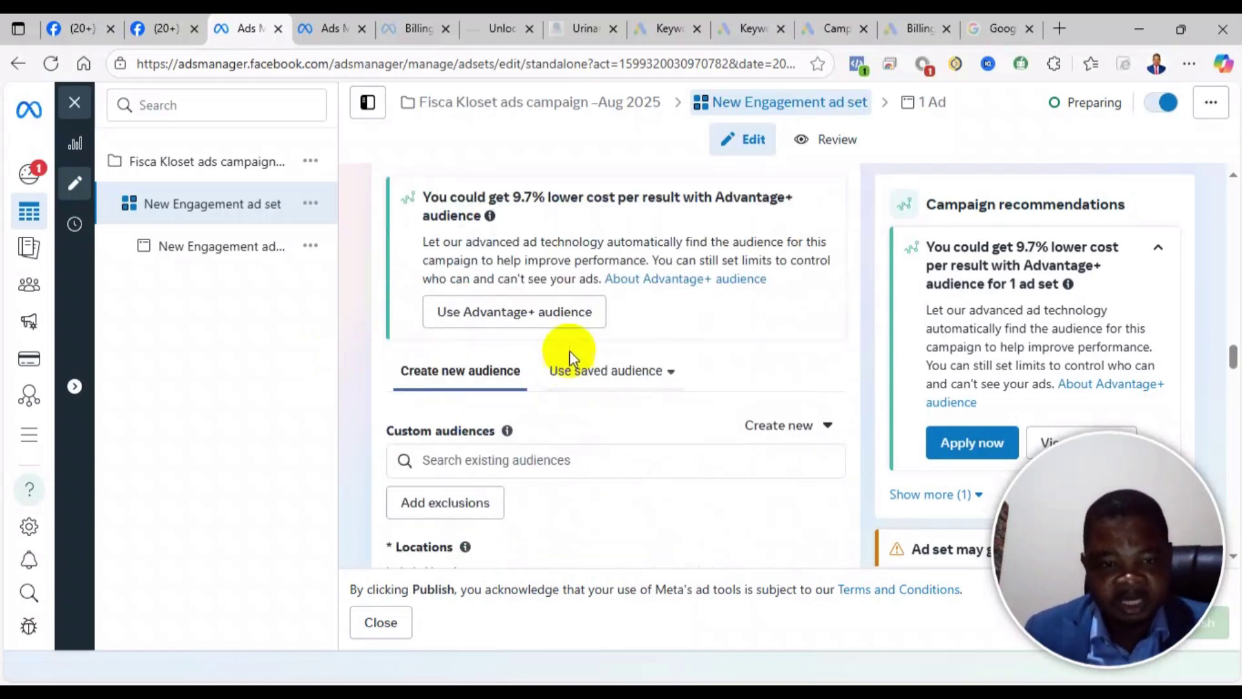
scroll(570, 351, down, 1)
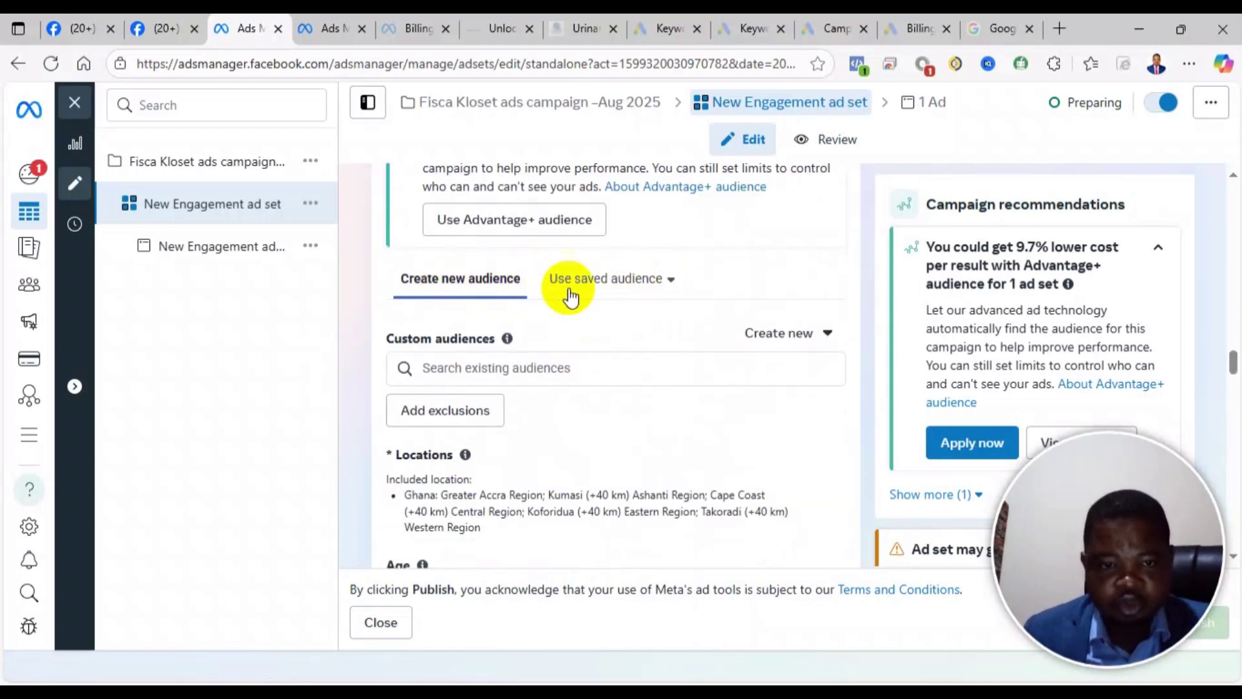
scroll(530, 312, down, 3)
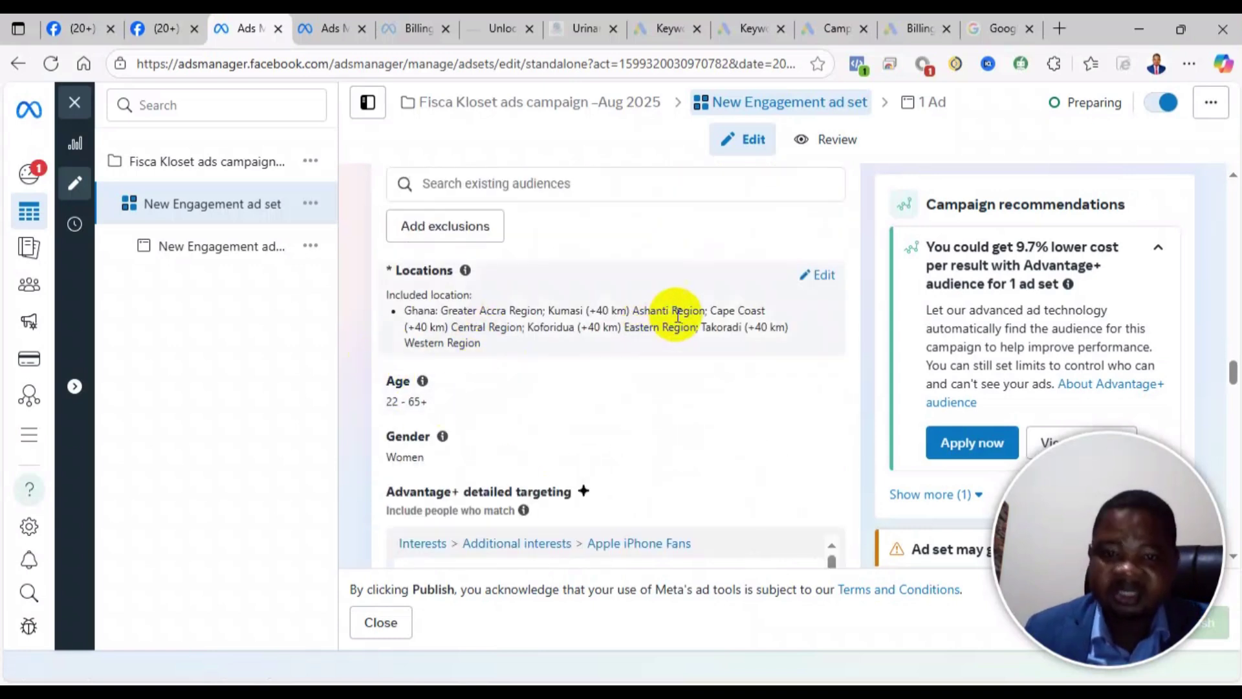
click(820, 277)
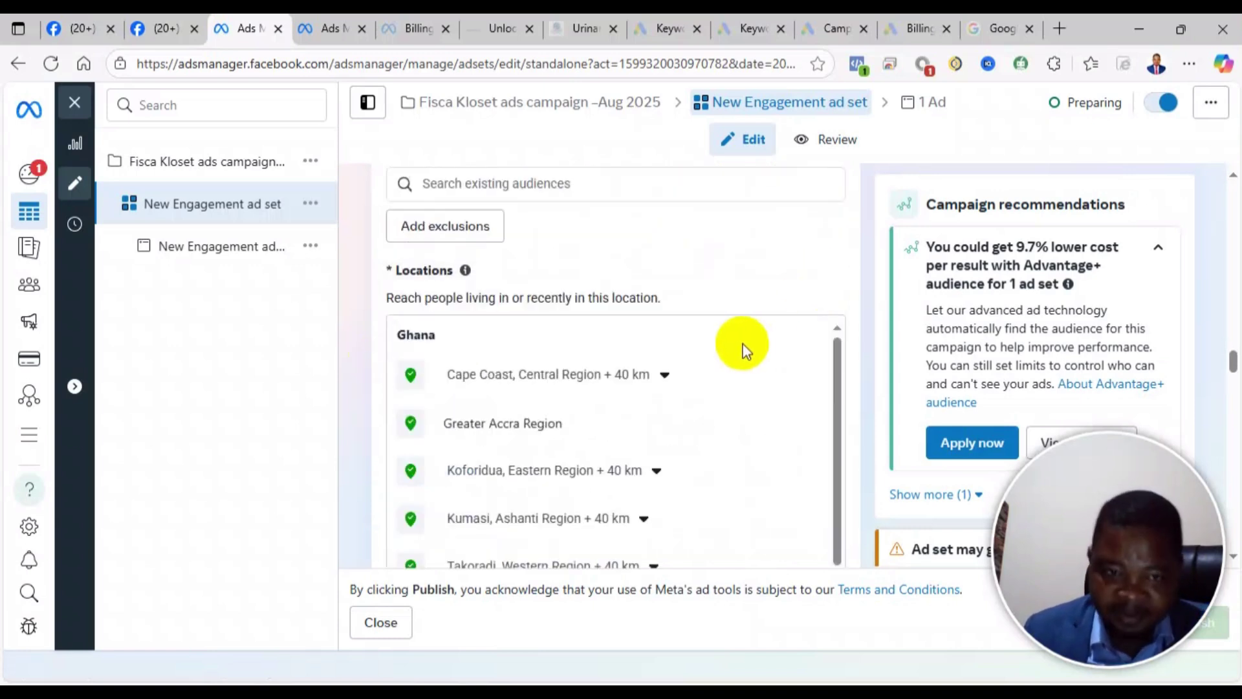
scroll(777, 414, down, 3)
scroll(632, 393, down, 4)
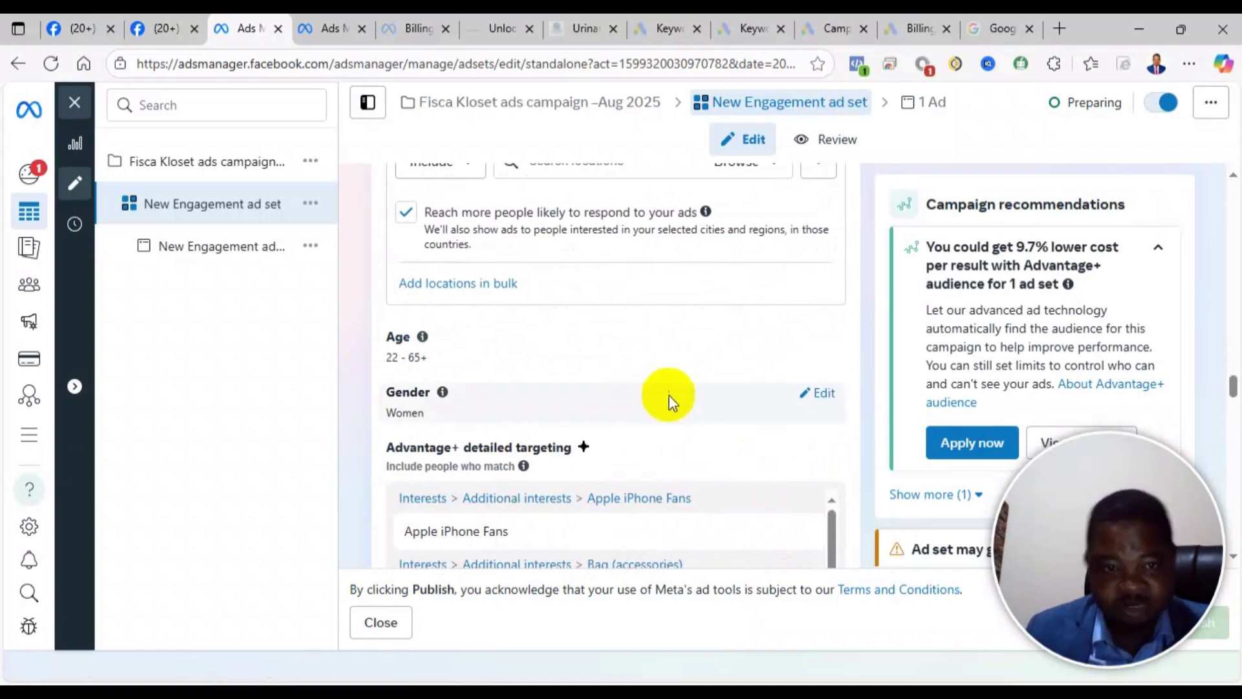
scroll(642, 379, down, 4)
scroll(685, 371, up, 10)
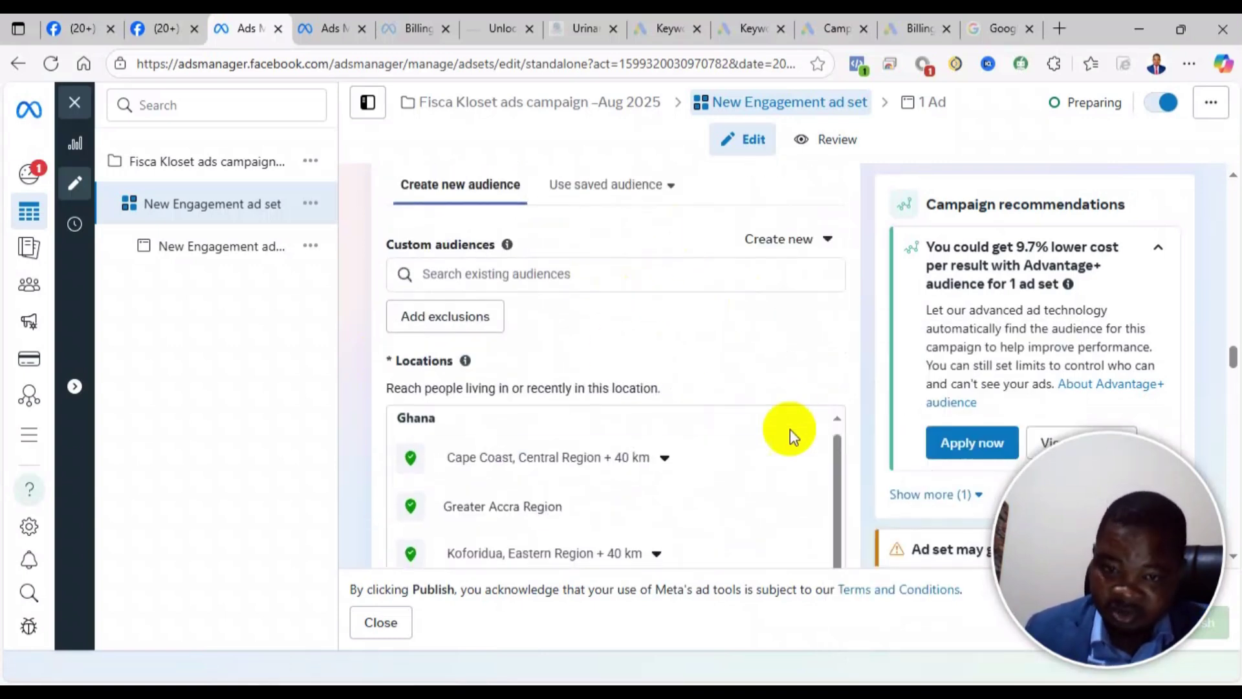
scroll(807, 343, down, 8)
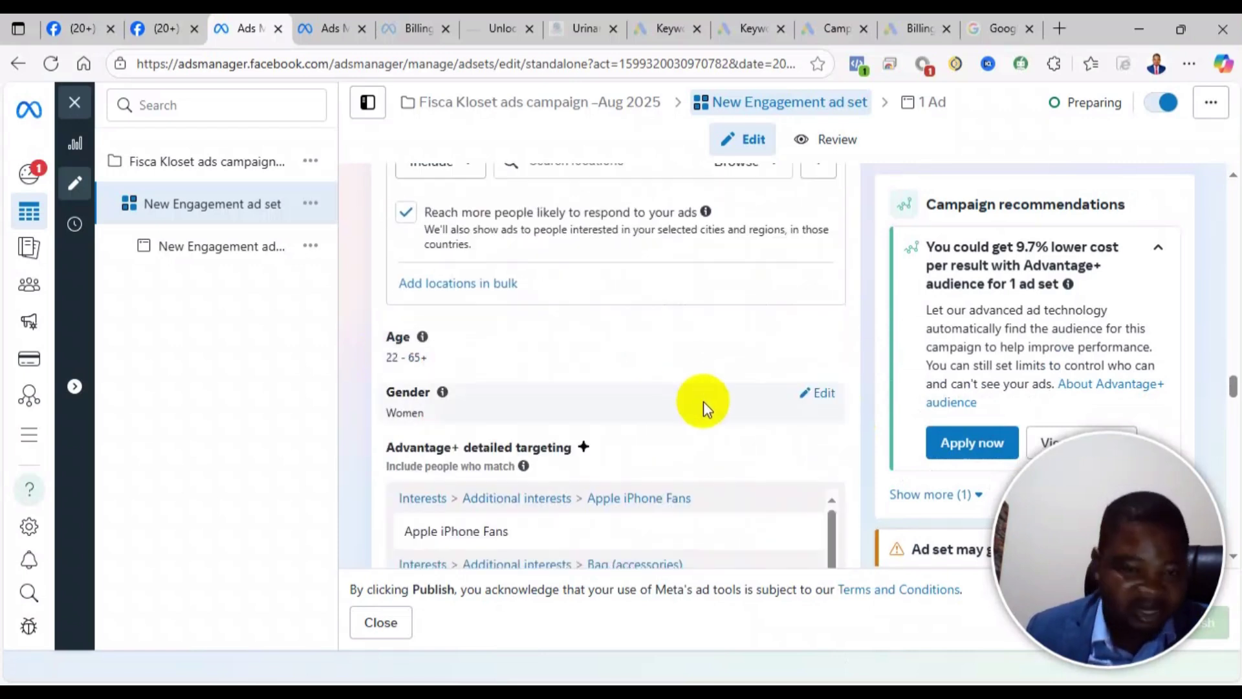
scroll(702, 405, down, 1)
scroll(675, 420, down, 5)
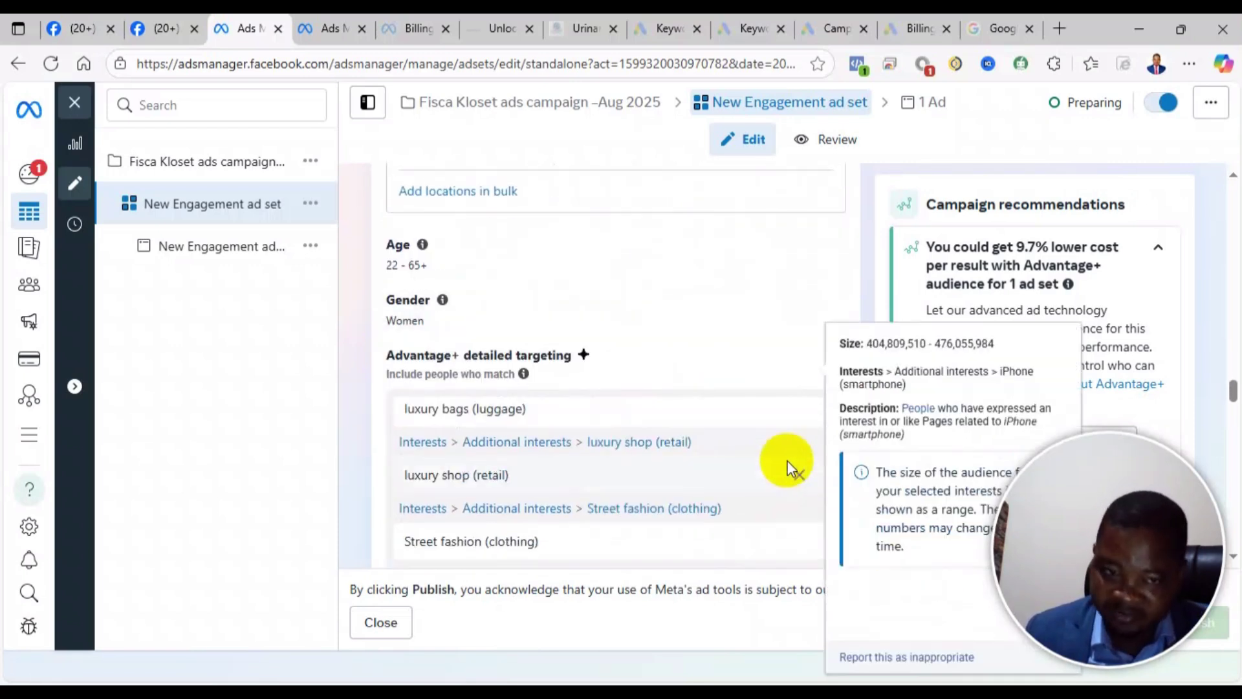
scroll(801, 347, down, 5)
click(222, 246)
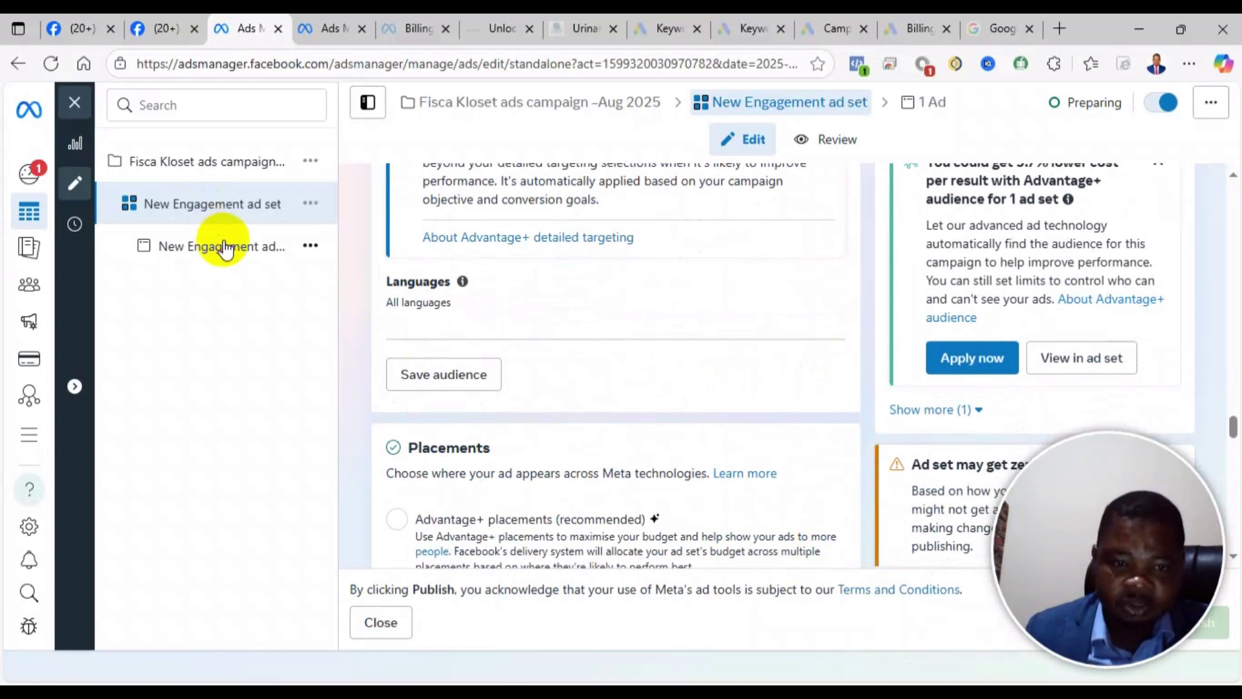
click(222, 203)
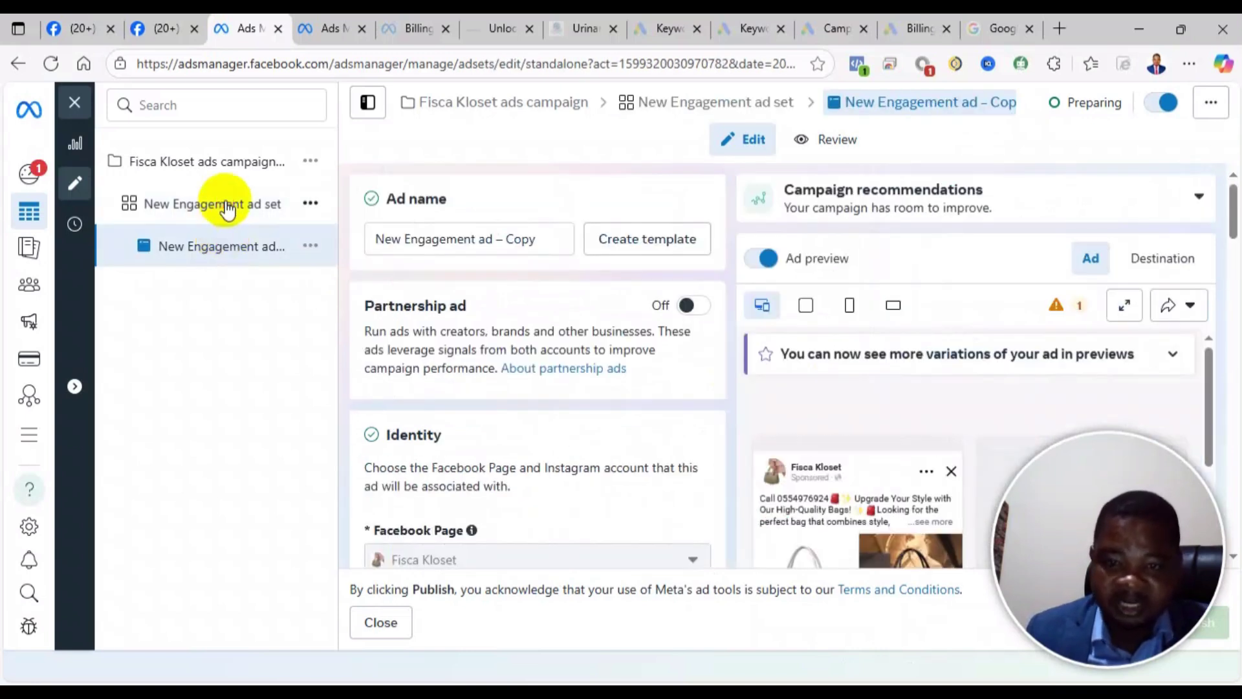
scroll(576, 401, down, 15)
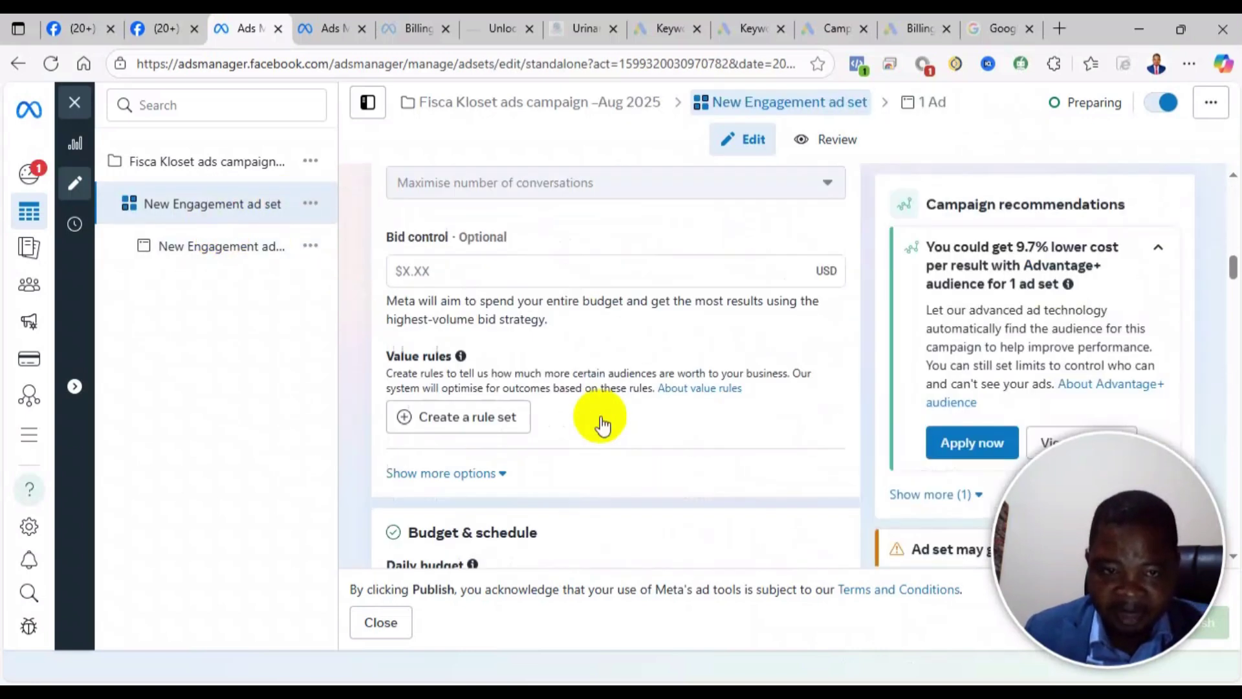
scroll(565, 375, down, 10)
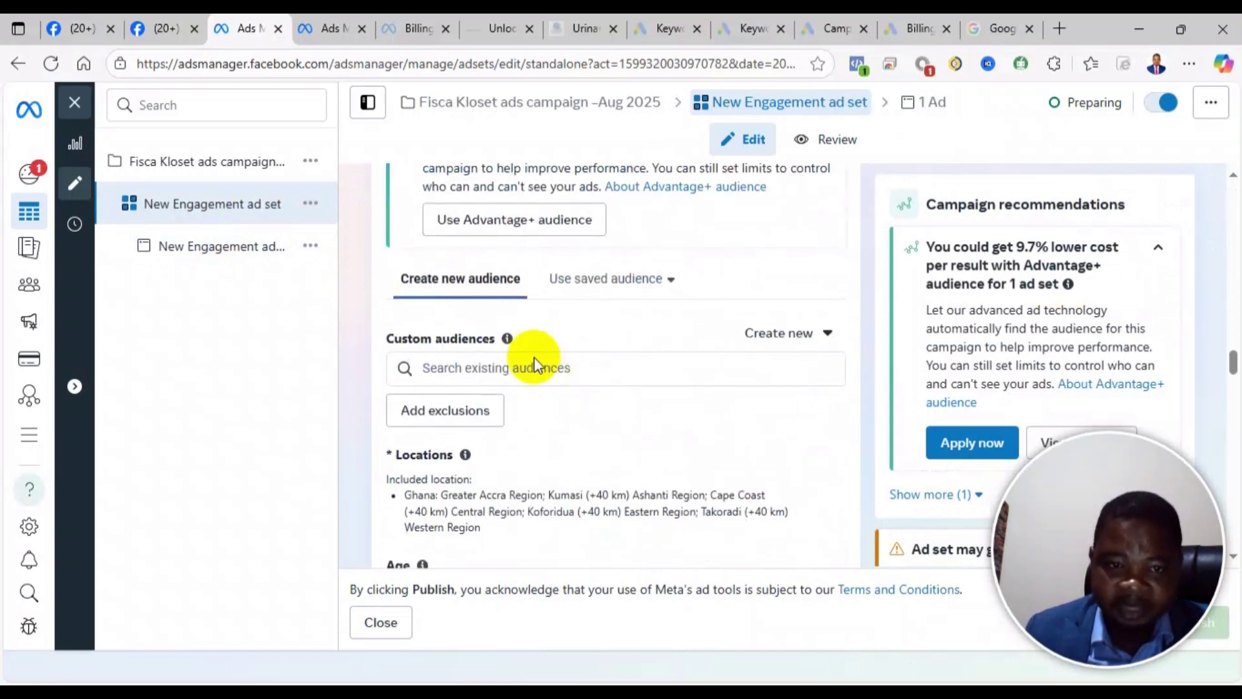
scroll(529, 402, down, 3)
scroll(430, 369, up, 10)
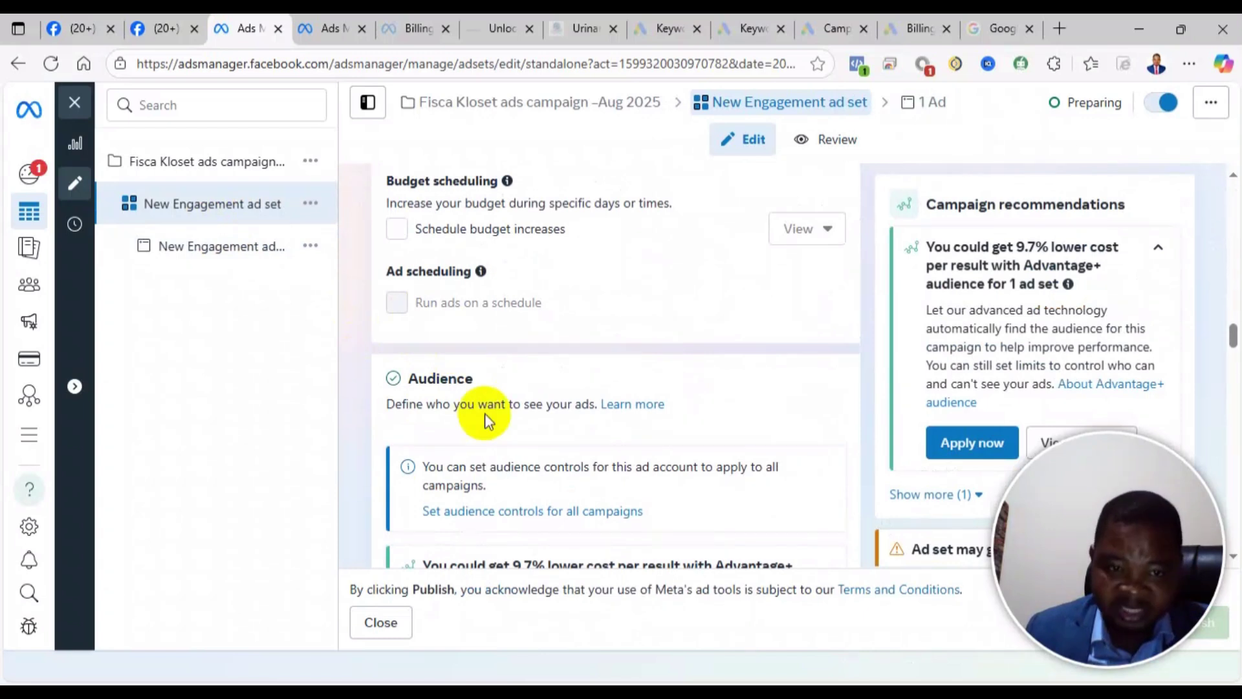
scroll(478, 388, down, 8)
scroll(562, 287, up, 5)
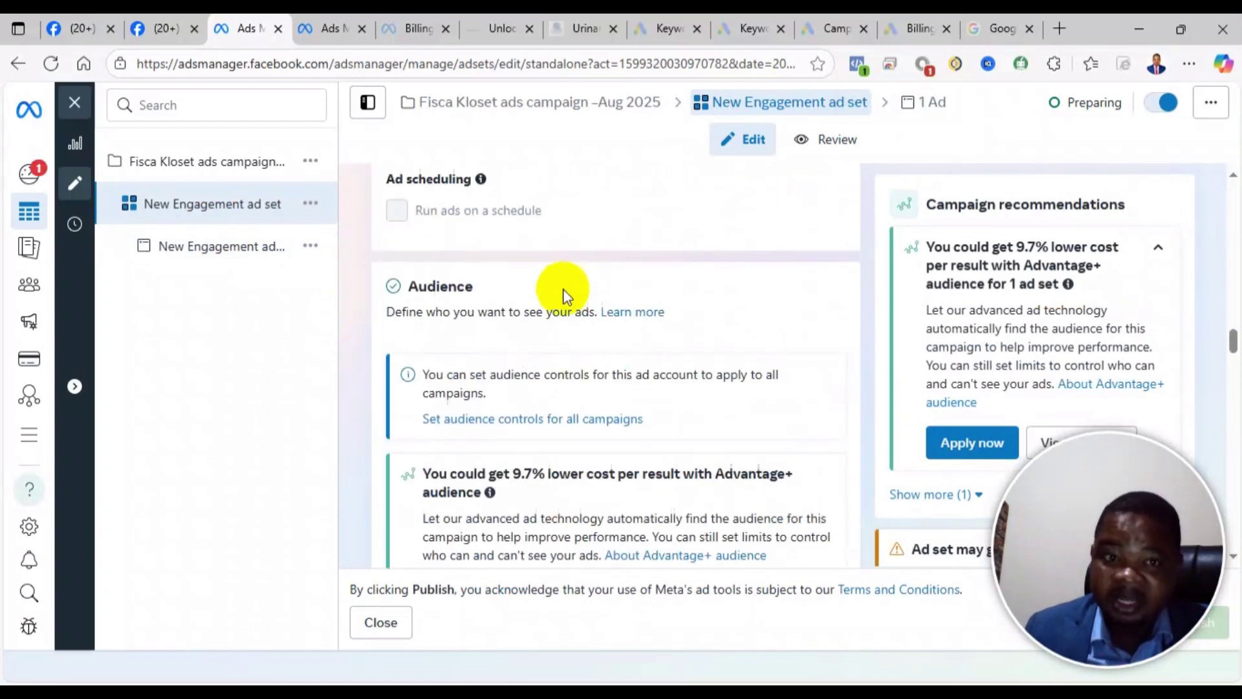
scroll(515, 350, down, 10)
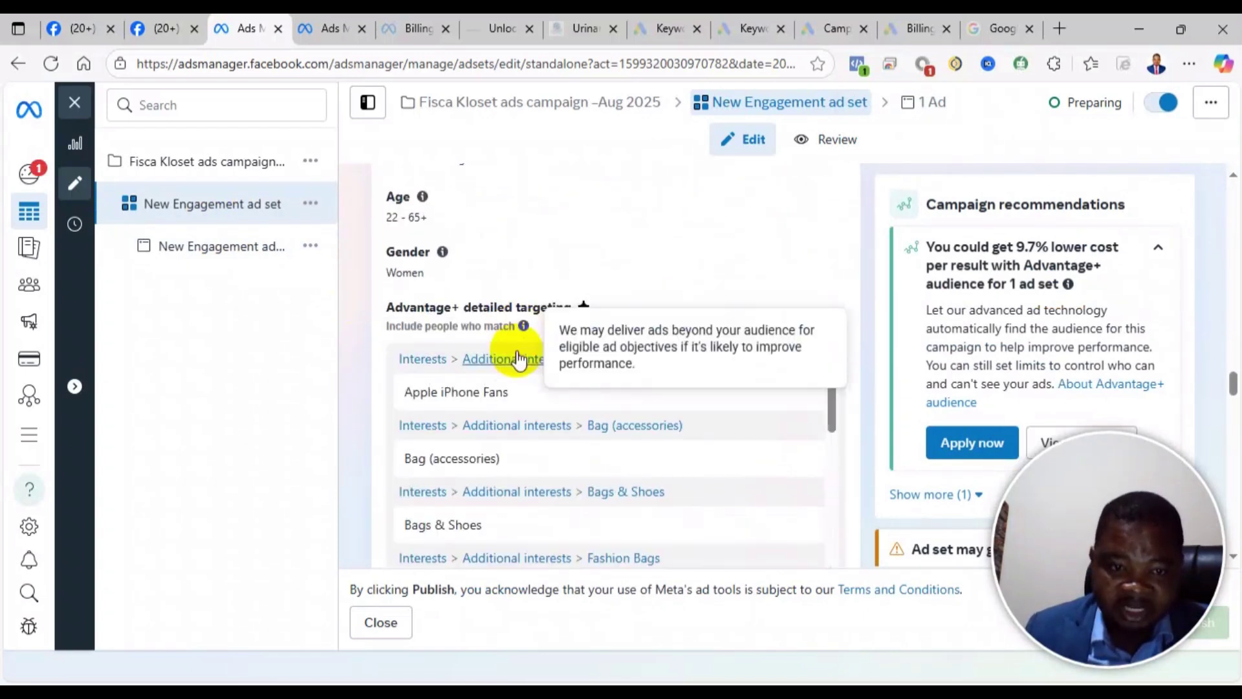
scroll(543, 366, down, 5)
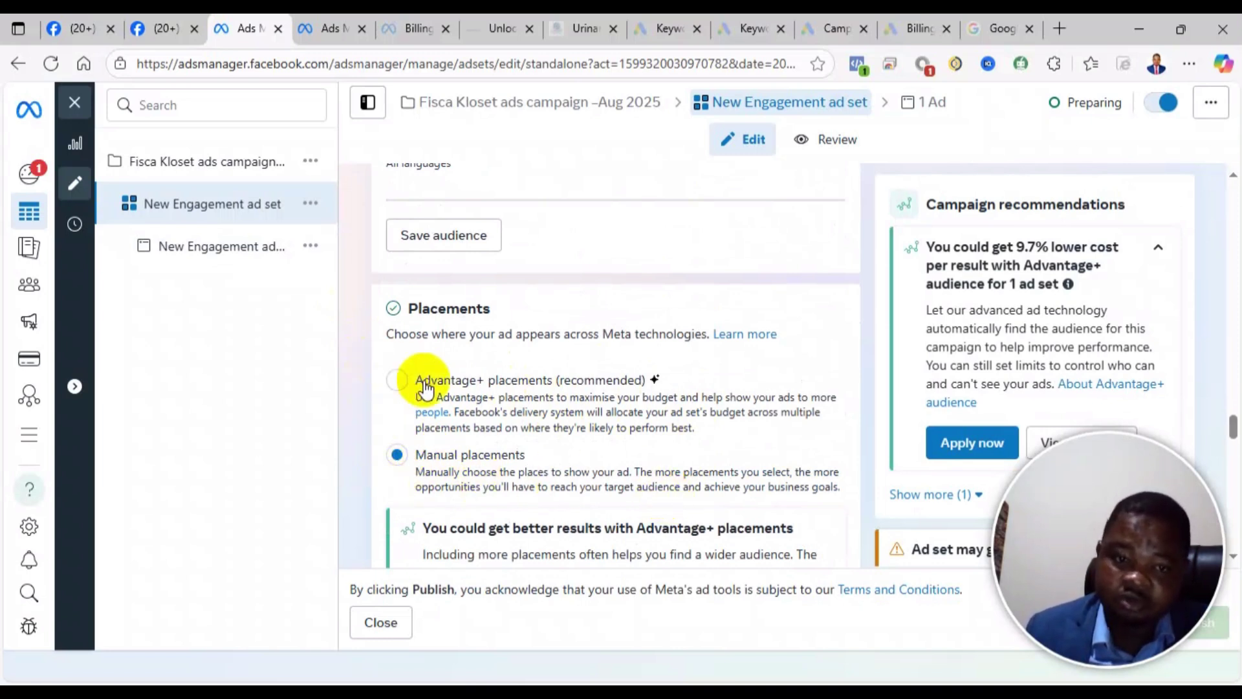
Step: Check the New Engagement ad's Page, Instagram account, Send message call to action and creative enhancements 2/3
click(228, 257)
scroll(569, 350, down, 7)
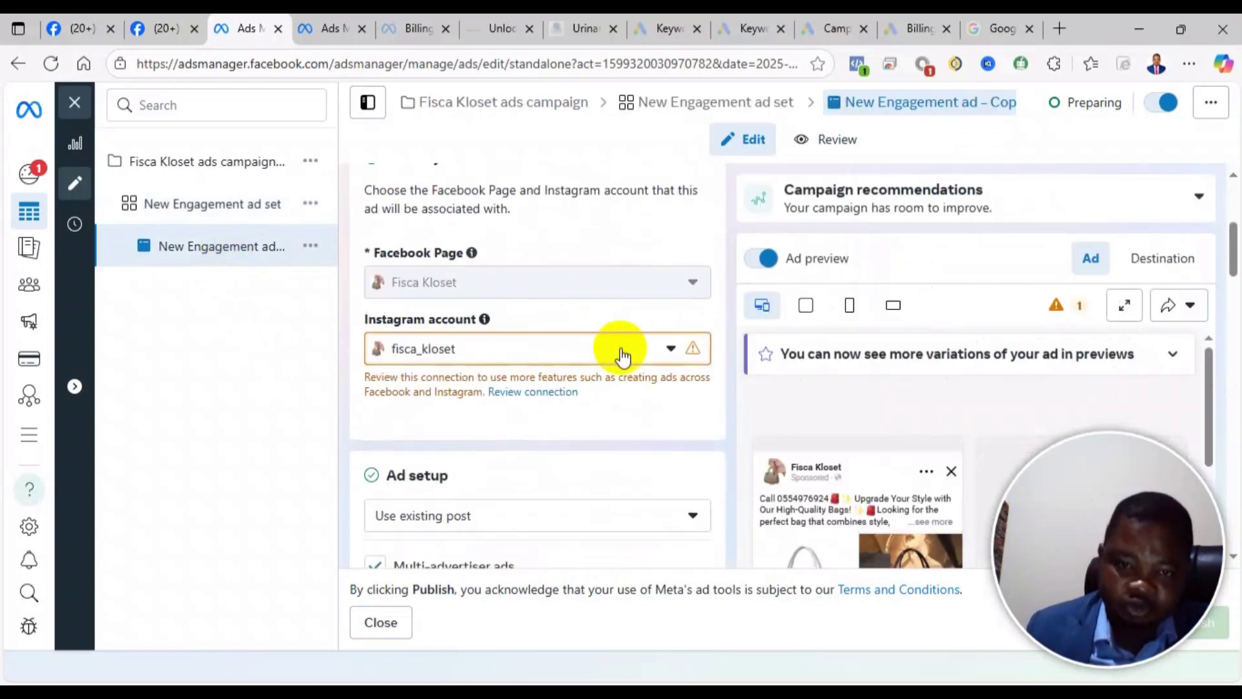
scroll(517, 296, down, 10)
scroll(832, 479, down, 6)
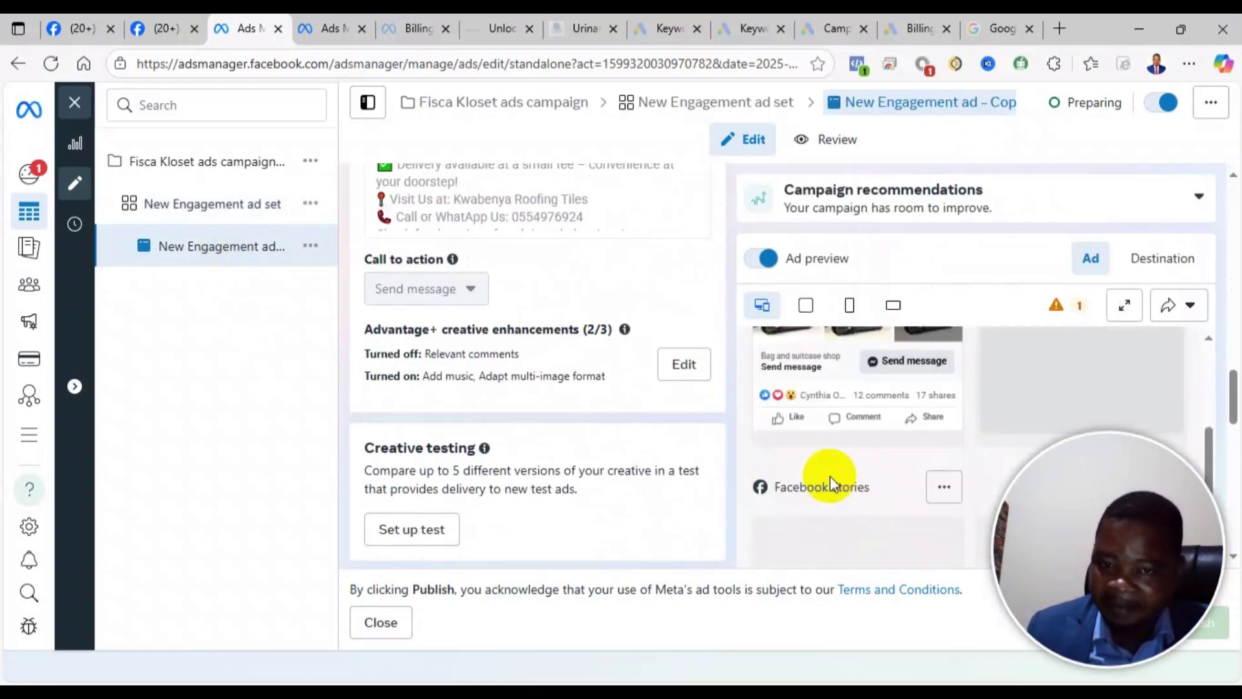
scroll(465, 405, down, 3)
scroll(438, 339, up, 4)
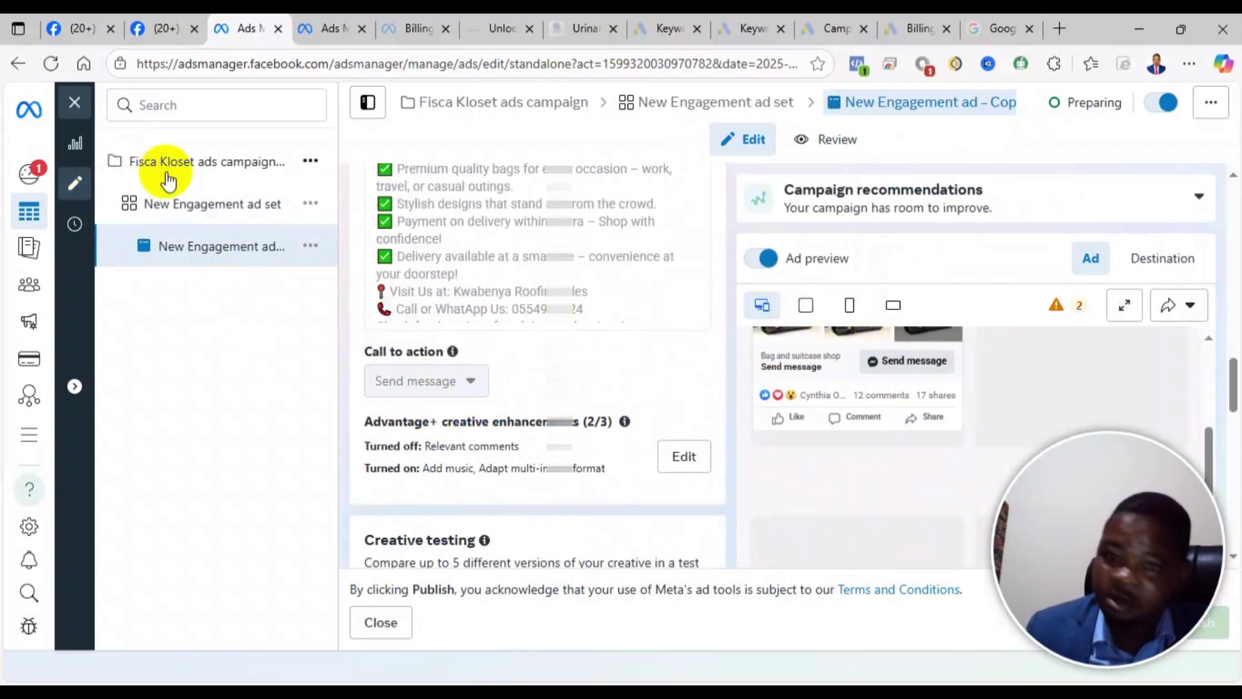
scroll(905, 420, up, 3)
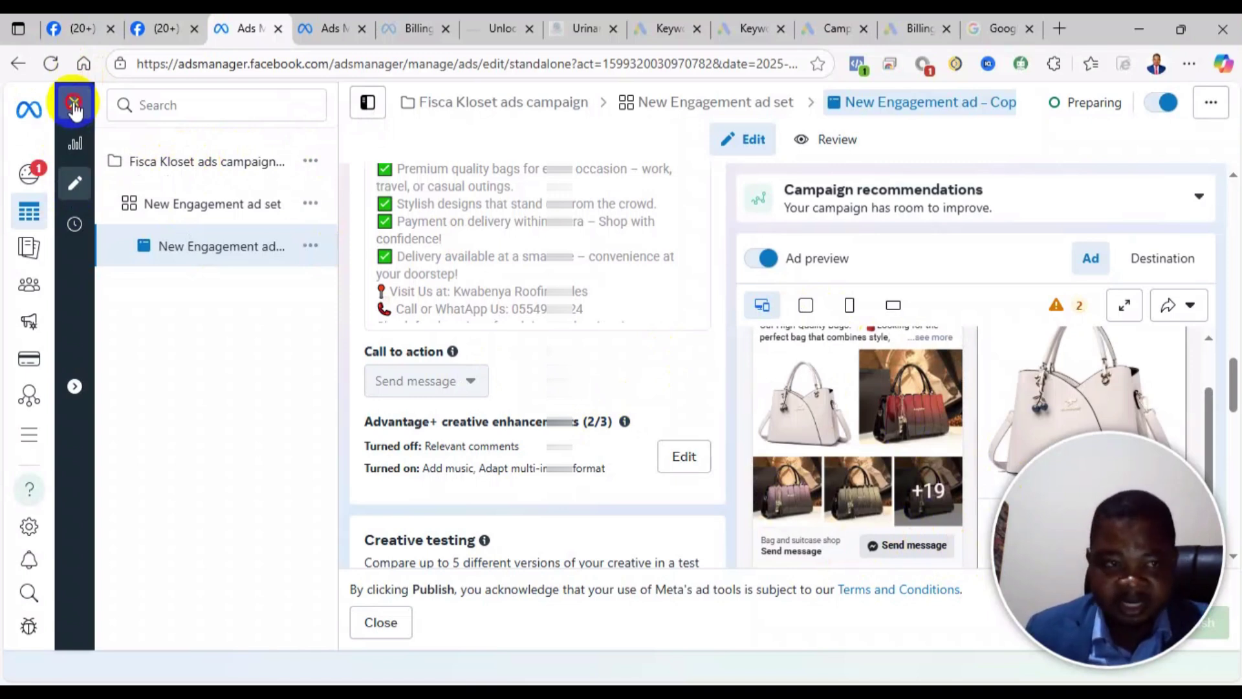
Step: Close the ad editor, deselect the ad, and clear ad set and campaign filters to list all campaigns
drag(73, 106, 669, 258)
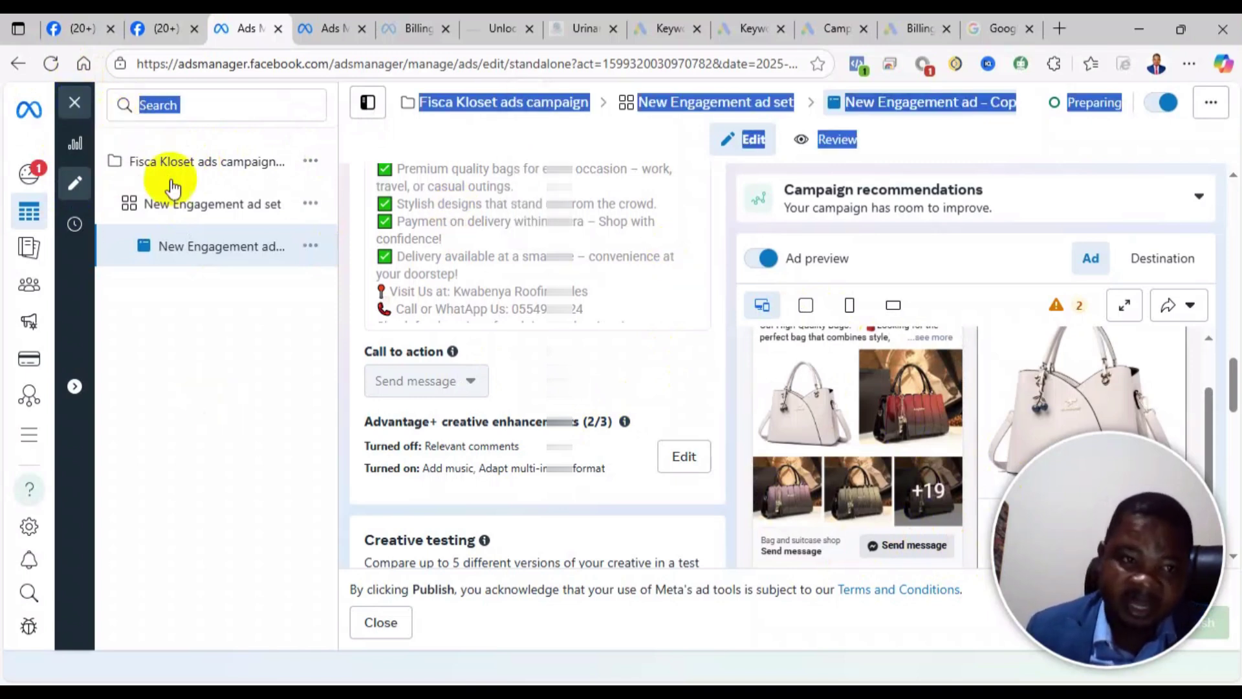
click(75, 104)
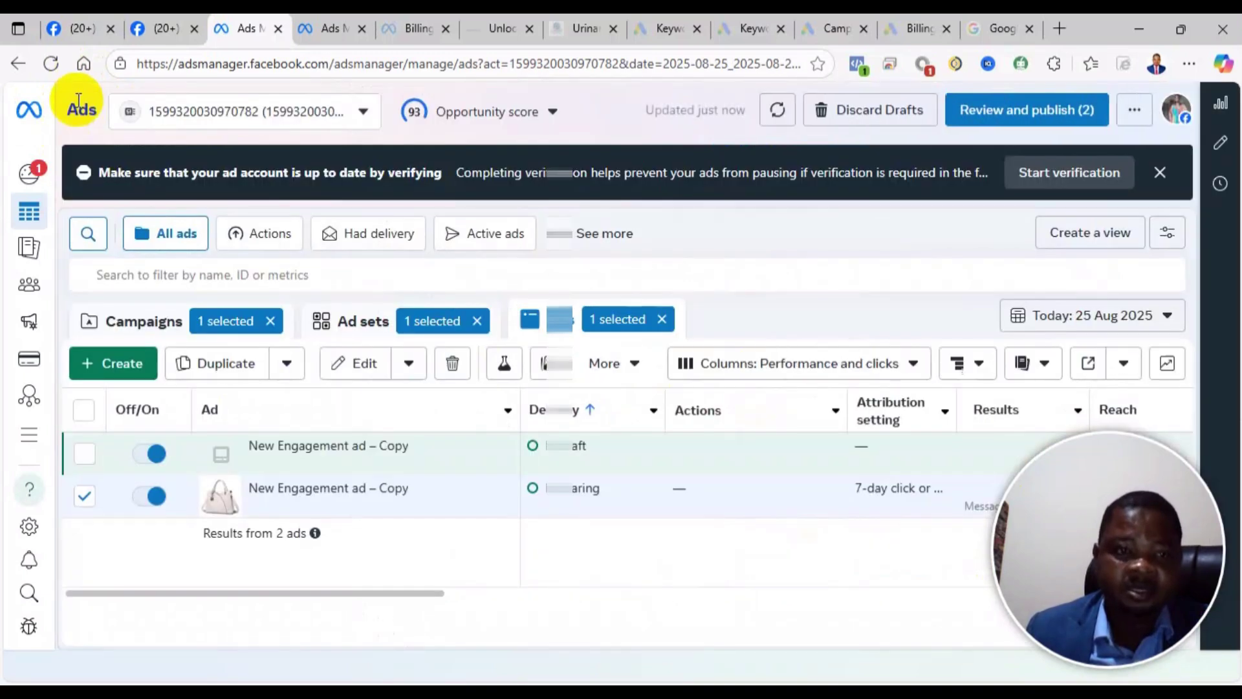
click(84, 496)
click(478, 322)
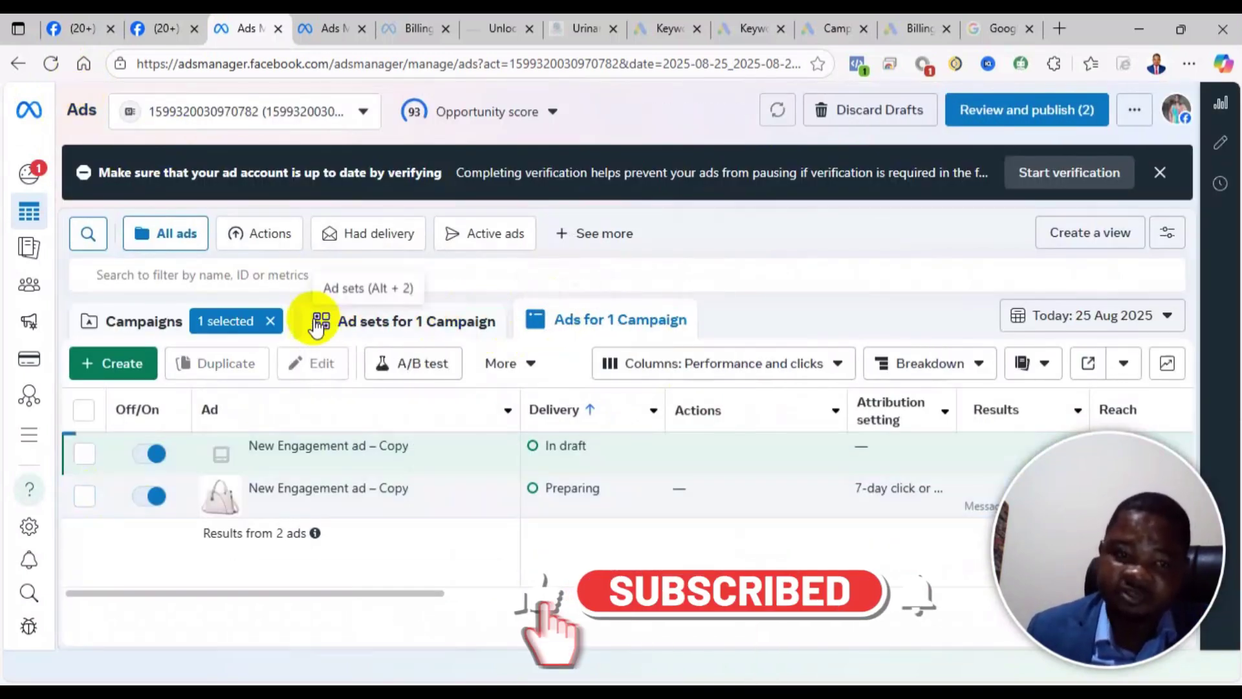
click(271, 322)
click(176, 323)
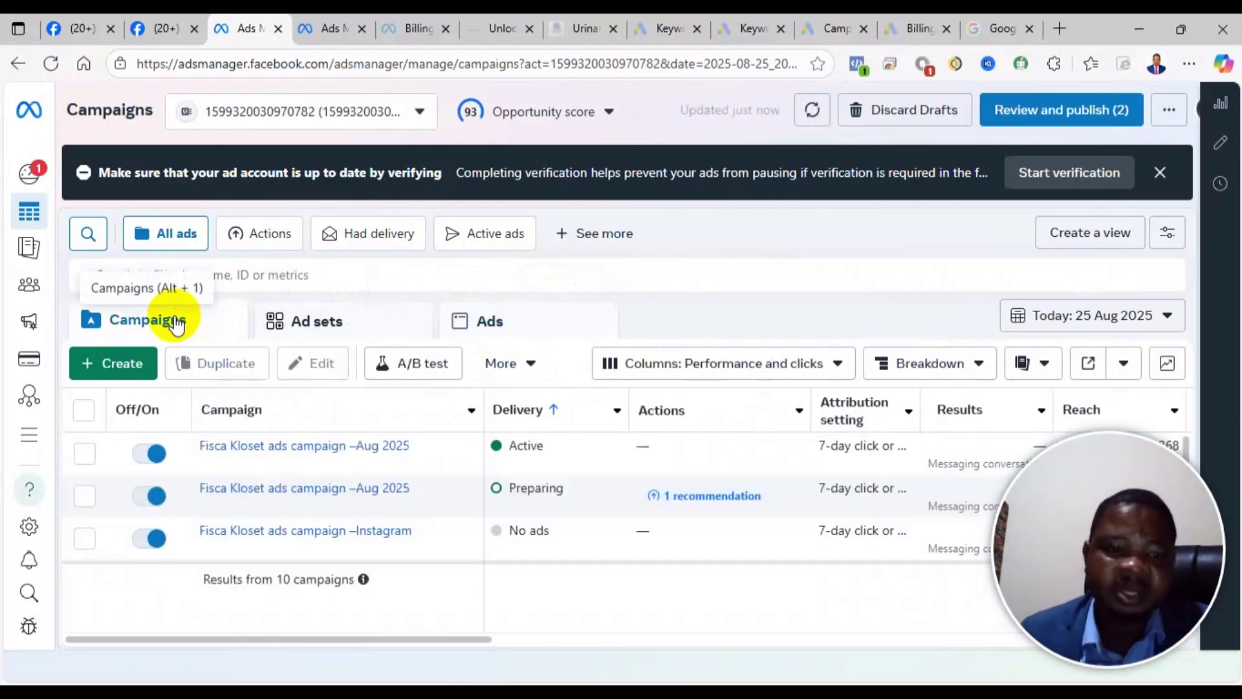